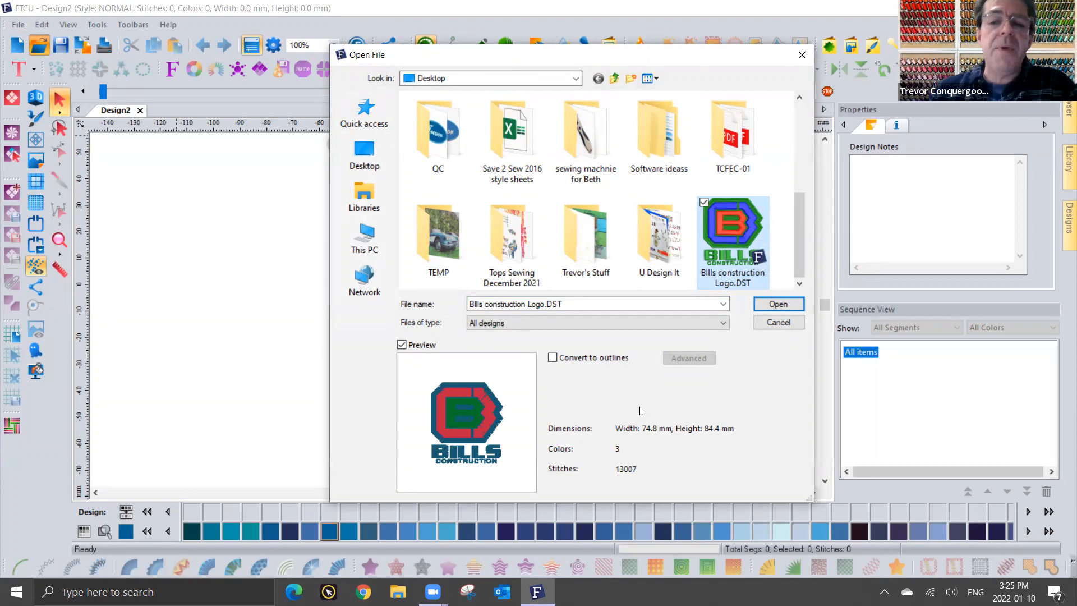
Open BIlls construction Logo.DST without converting it to outlines and show it in 3D view.
{"action": "left_click", "coordinate": [564, 304]}
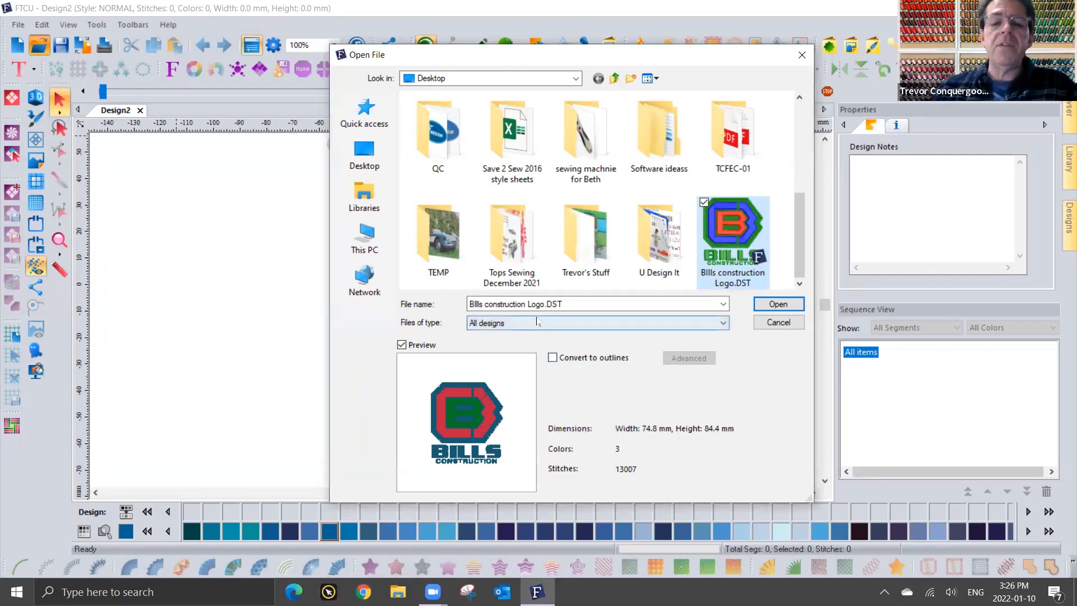
{"action": "left_click", "coordinate": [783, 305]}
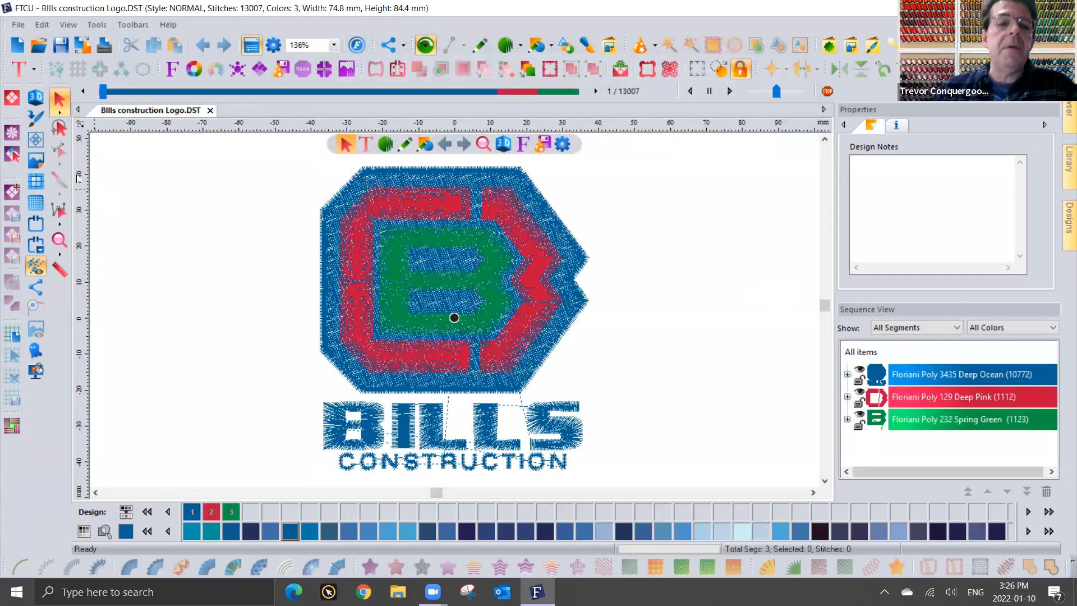
{"action": "left_click", "coordinate": [33, 97]}
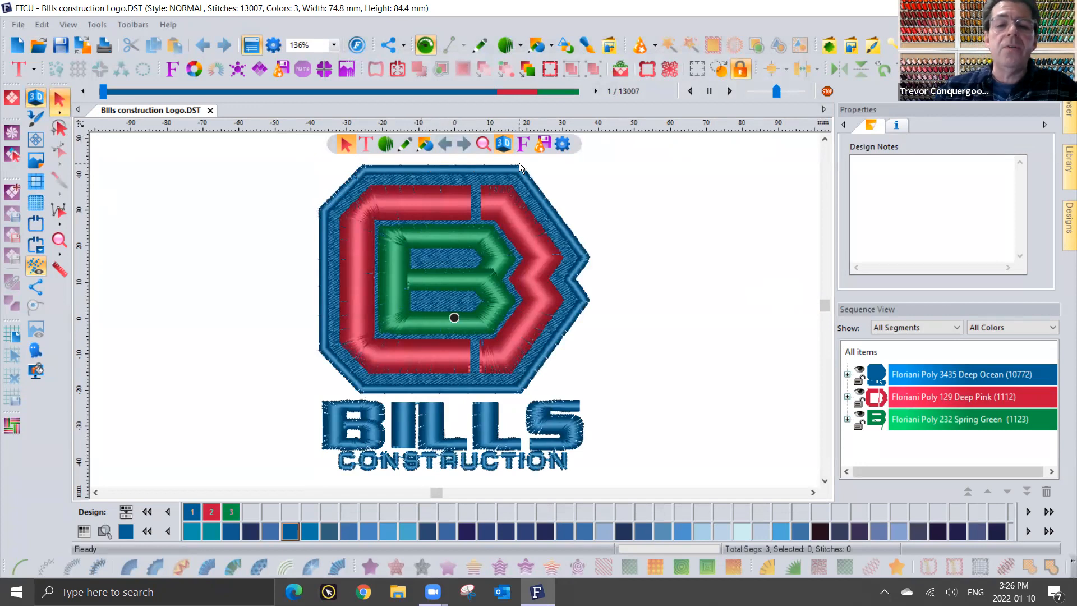
Recolor the Floriani Poly 3435 Deep Ocean stitches to Floriani Poly 352 Moderate Blue and expand that color's segment list.
{"action": "left_click", "coordinate": [877, 374]}
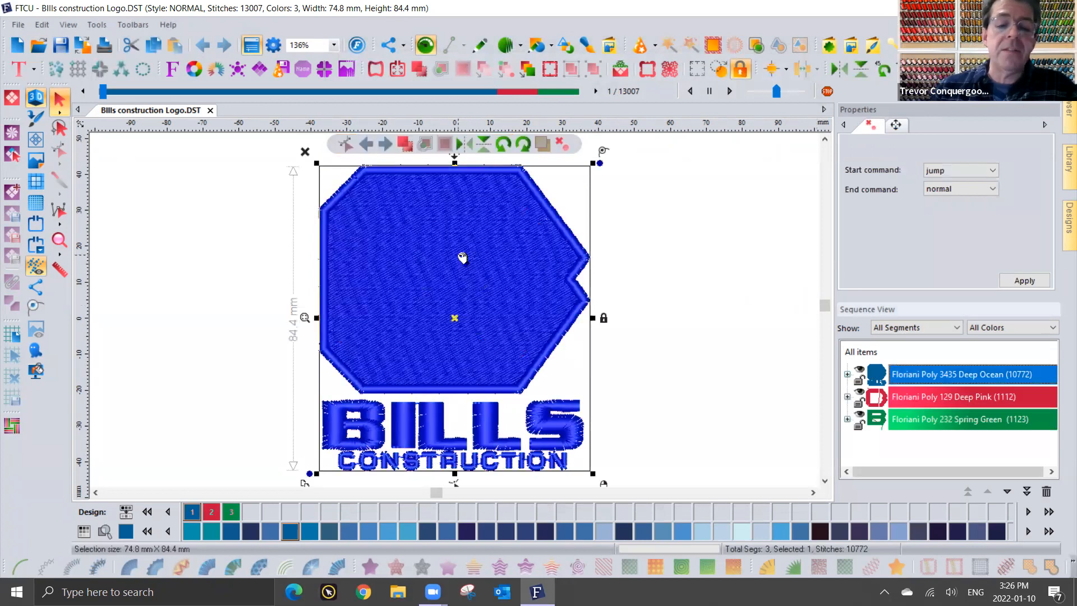
{"action": "left_click", "coordinate": [705, 533]}
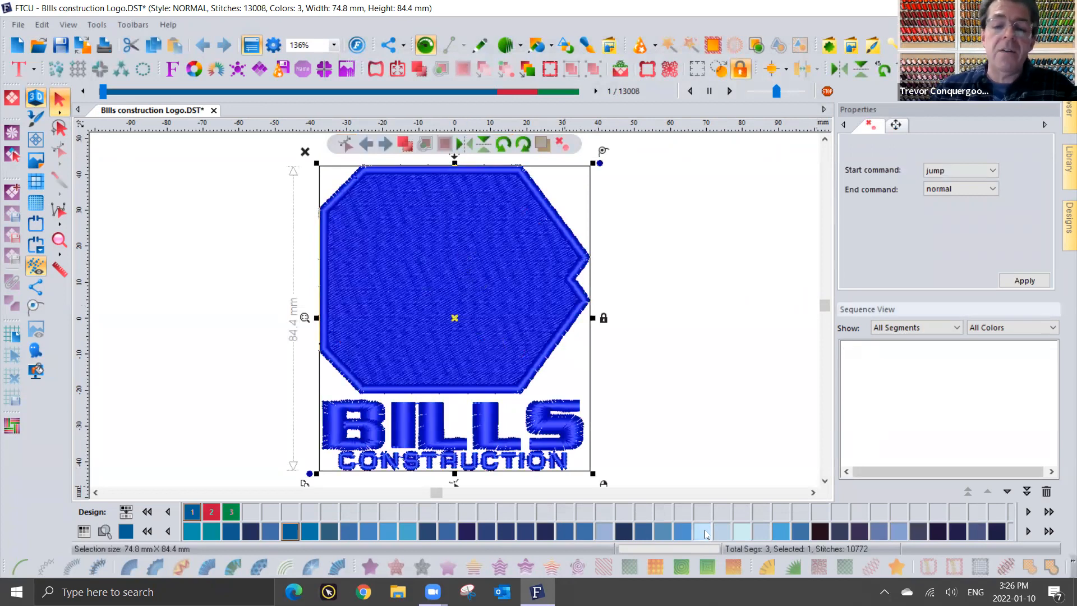
{"action": "left_click", "coordinate": [691, 327]}
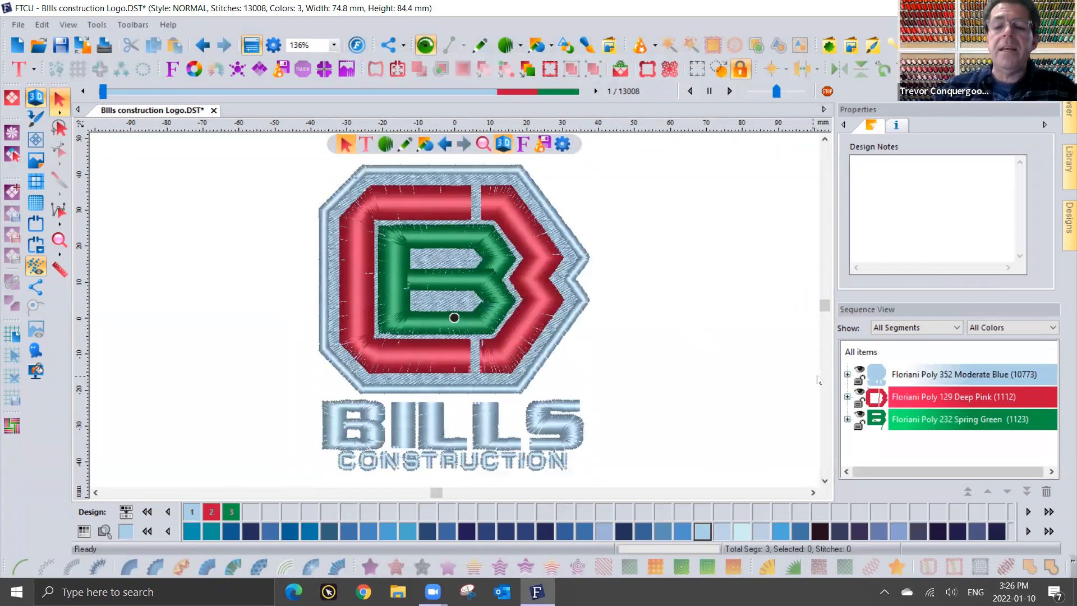
{"action": "left_click", "coordinate": [848, 374]}
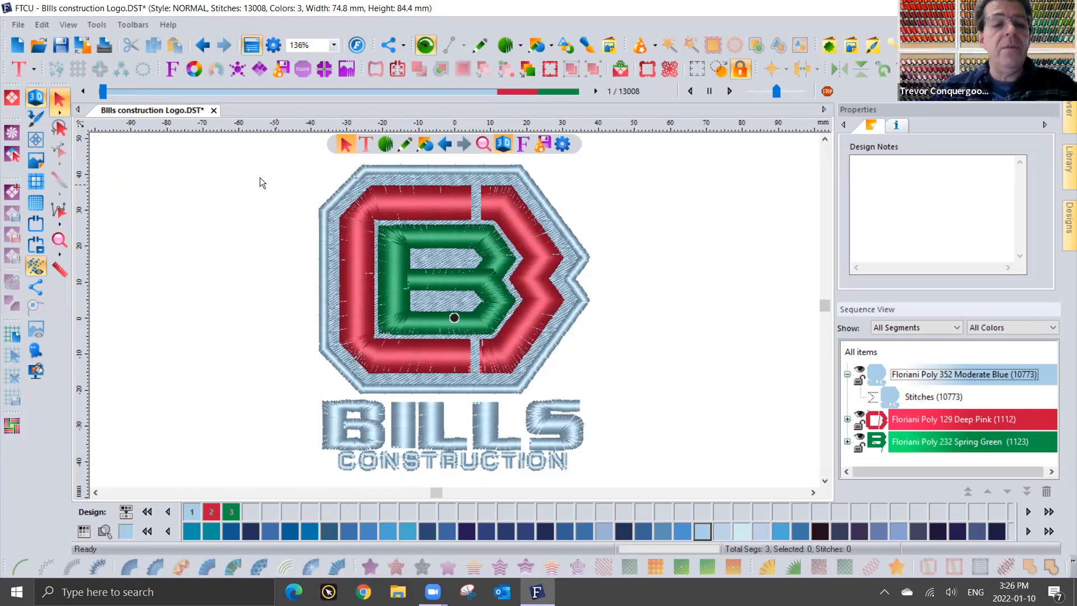
Open BIlls construction Logo.DST from the Desktop again with conversion to outlines enabled.
{"action": "left_click", "coordinate": [37, 47]}
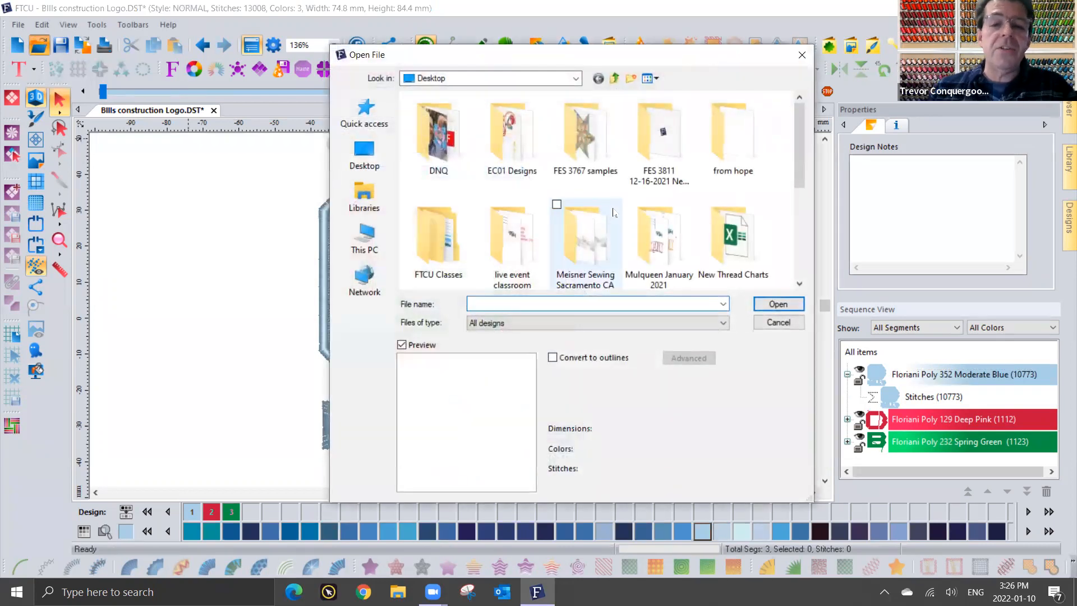
{"action": "scroll", "coordinate": [707, 214], "scroll_direction": "down", "scroll_amount": 3}
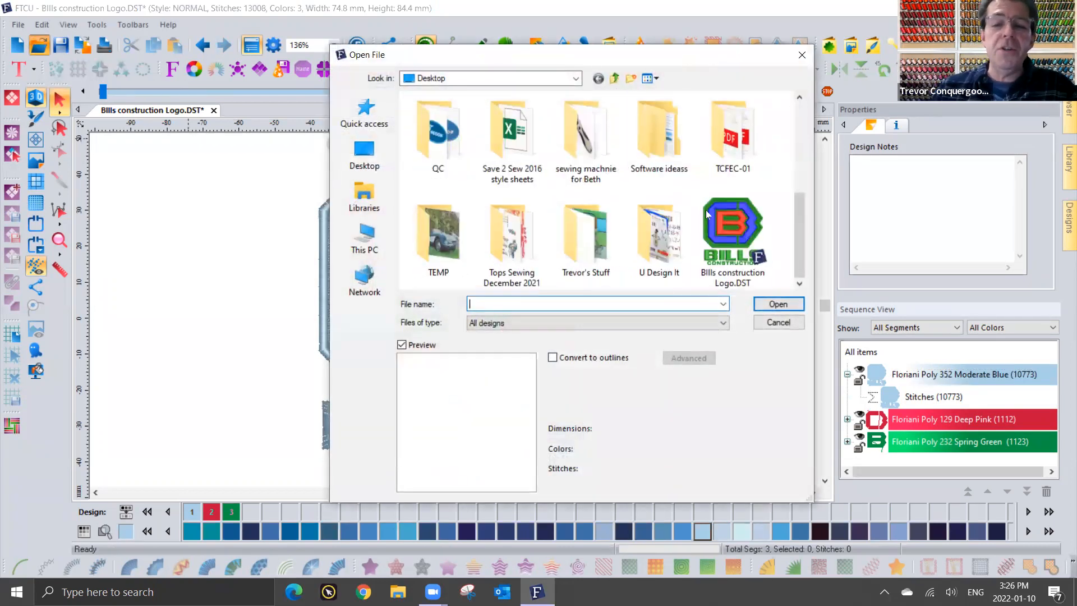
{"action": "left_click", "coordinate": [725, 228]}
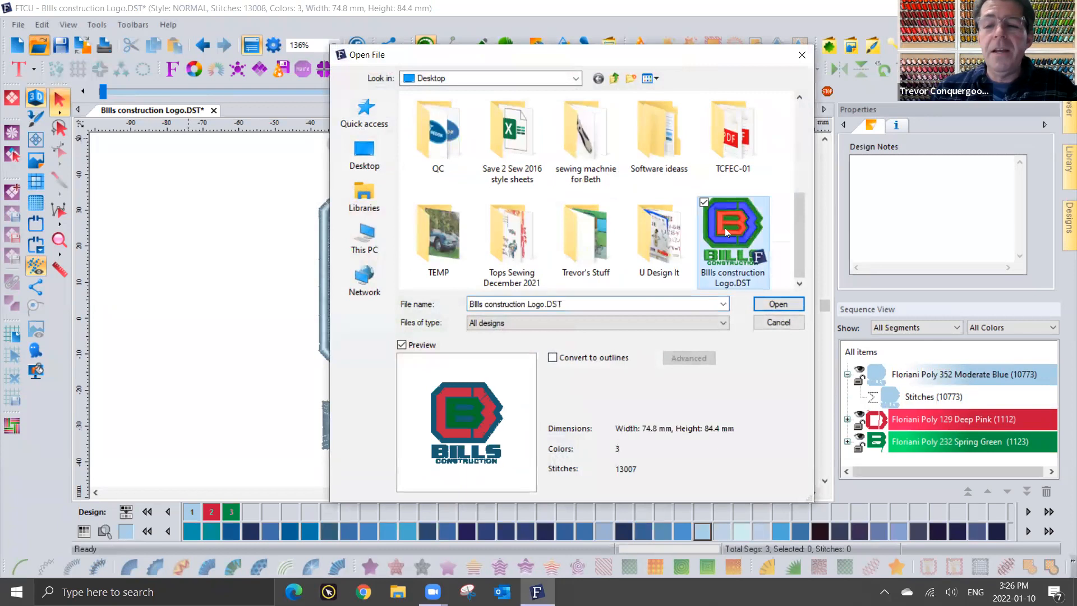
{"action": "left_click", "coordinate": [553, 360]}
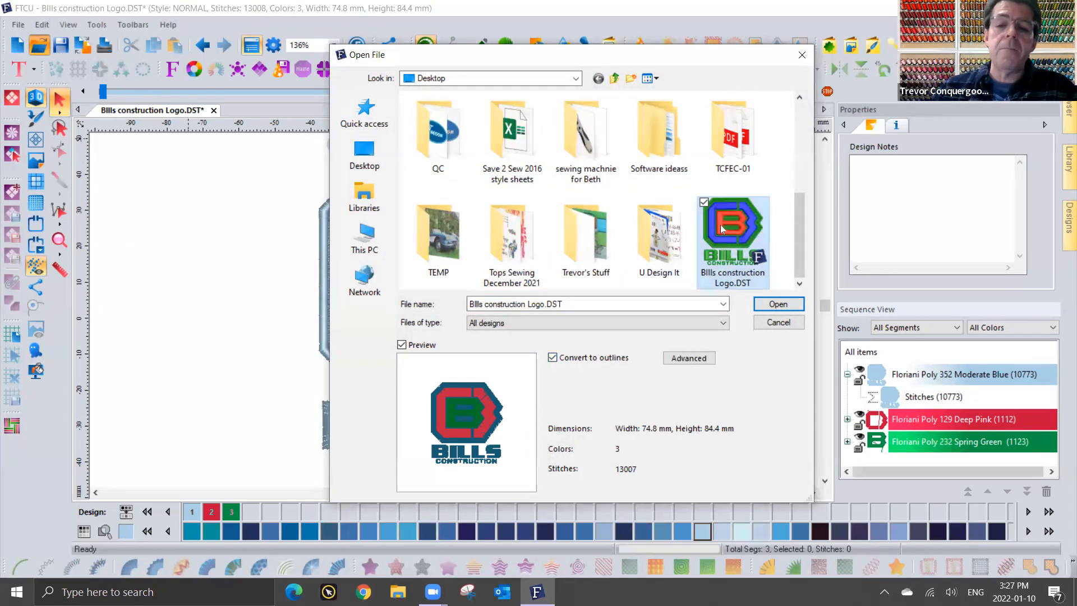
{"action": "left_click", "coordinate": [783, 307]}
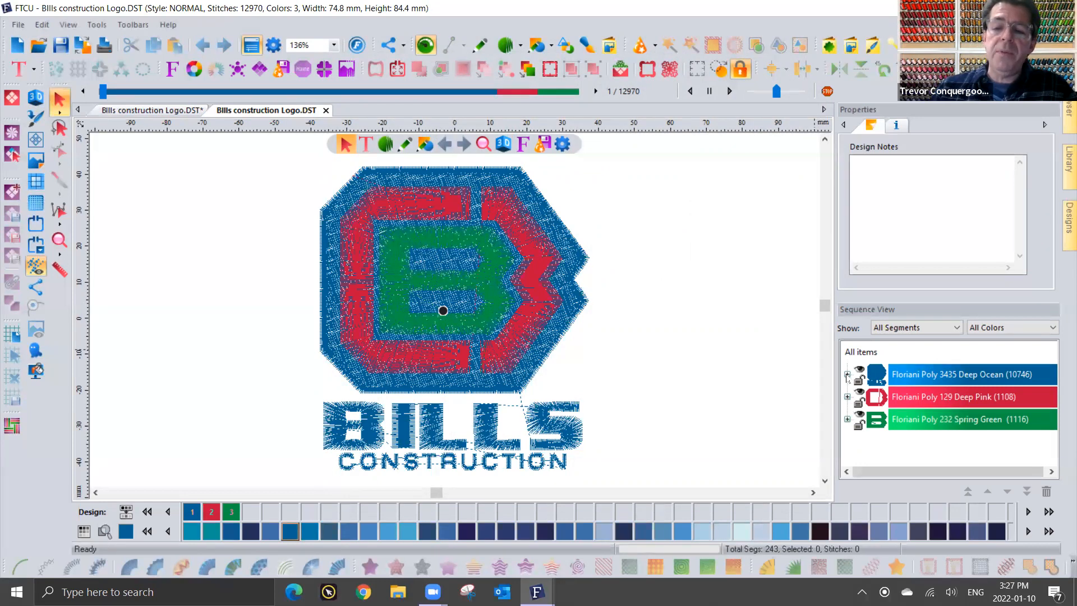
Examine the converted segments of the Deep Ocean color, including the properties of the satin path around the emblem.
{"action": "left_click", "coordinate": [847, 375]}
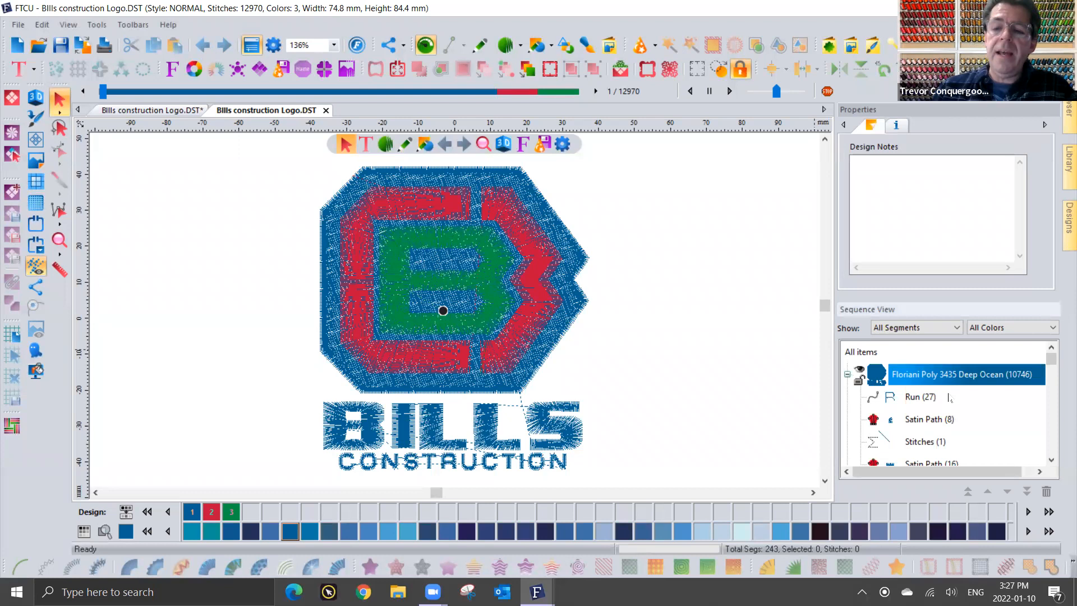
{"action": "scroll", "coordinate": [950, 399], "scroll_direction": "down", "scroll_amount": 3}
{"action": "scroll", "coordinate": [950, 398], "scroll_direction": "down", "scroll_amount": 5}
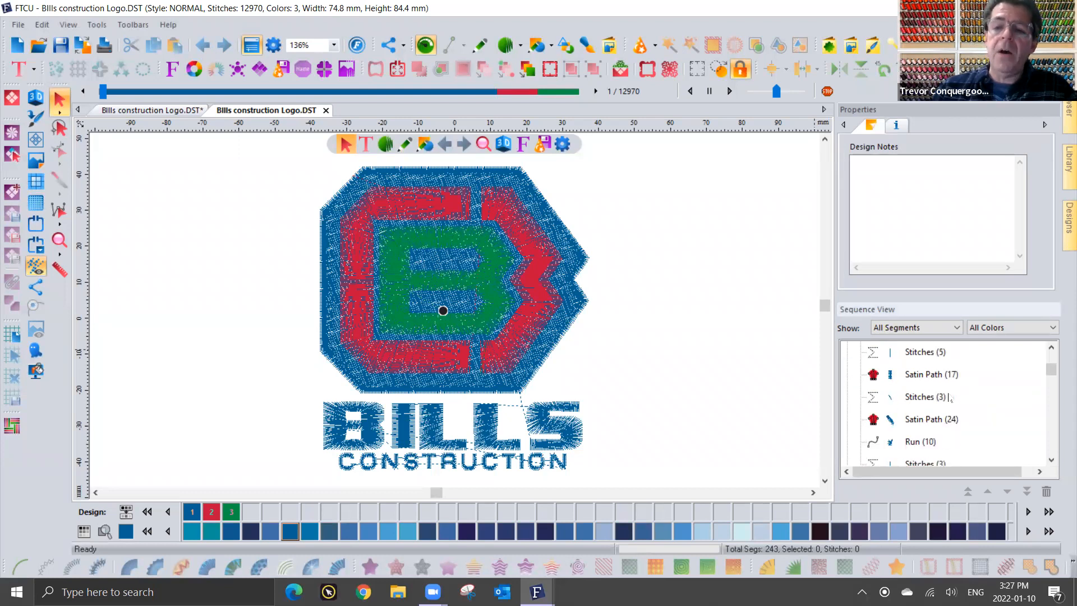
{"action": "scroll", "coordinate": [951, 398], "scroll_direction": "down", "scroll_amount": 3}
{"action": "scroll", "coordinate": [950, 399], "scroll_direction": "down", "scroll_amount": 5}
{"action": "scroll", "coordinate": [948, 403], "scroll_direction": "down", "scroll_amount": 5}
{"action": "scroll", "coordinate": [948, 403], "scroll_direction": "down", "scroll_amount": 5}
{"action": "scroll", "coordinate": [948, 403], "scroll_direction": "down", "scroll_amount": 5}
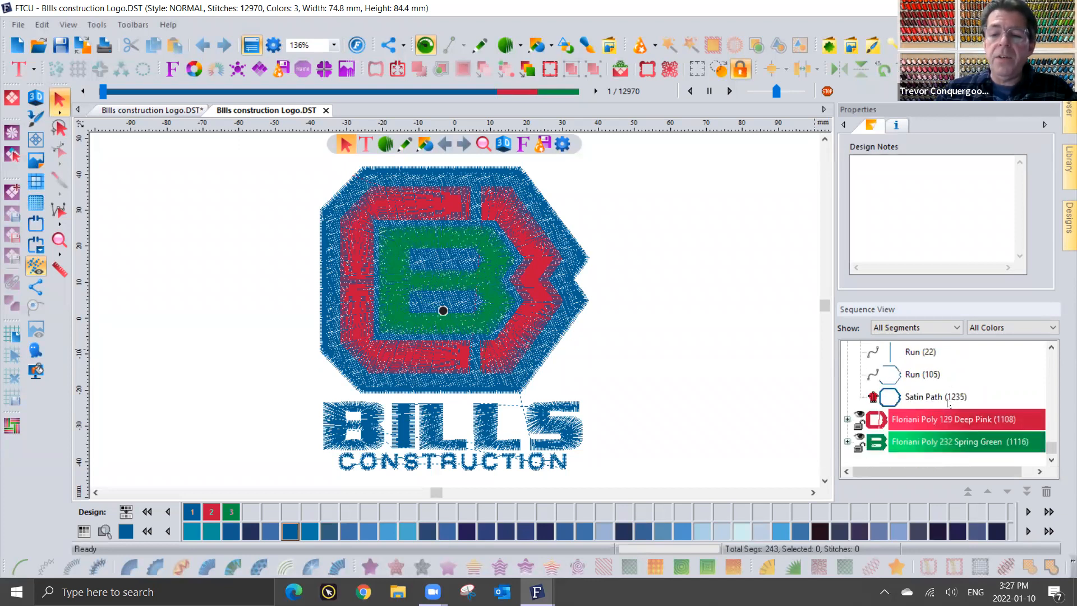
{"action": "left_click", "coordinate": [884, 402]}
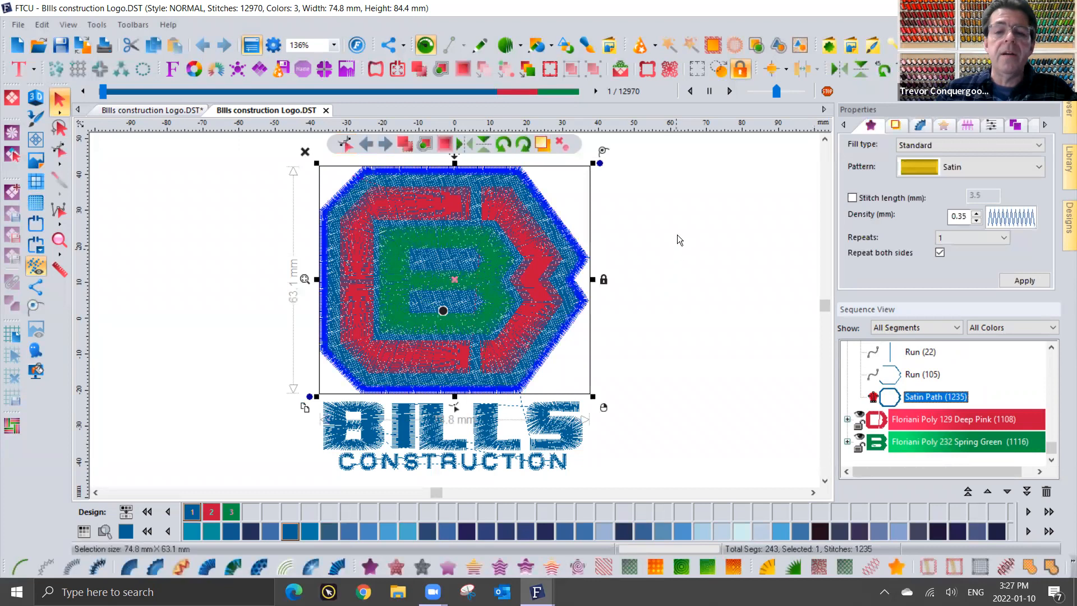
{"action": "left_click", "coordinate": [666, 219]}
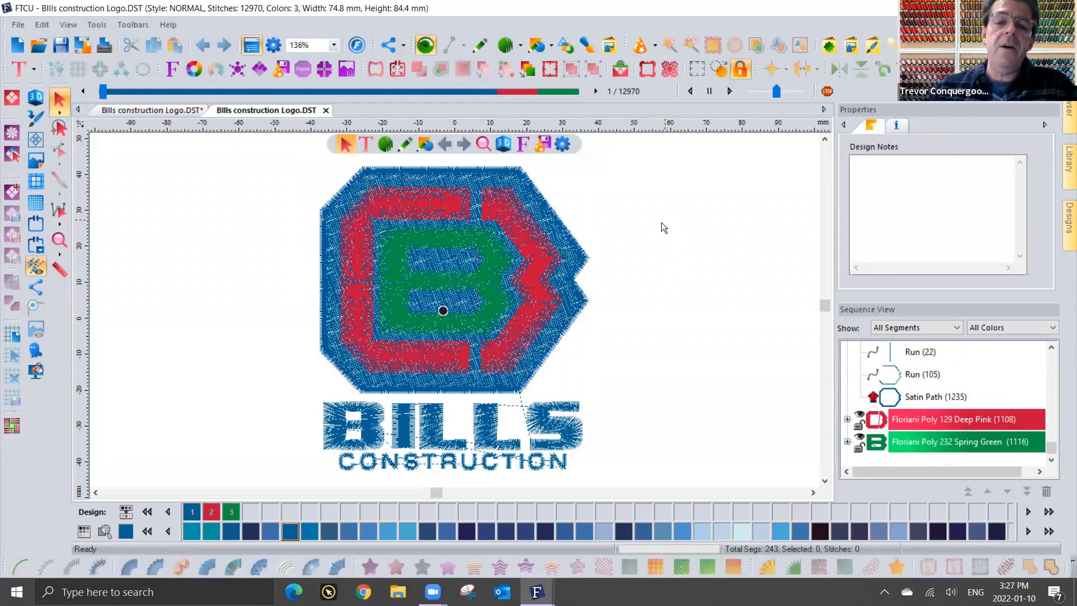
Ungroup the Deep Ocean segments of the converted logo.
{"action": "left_click", "coordinate": [587, 258]}
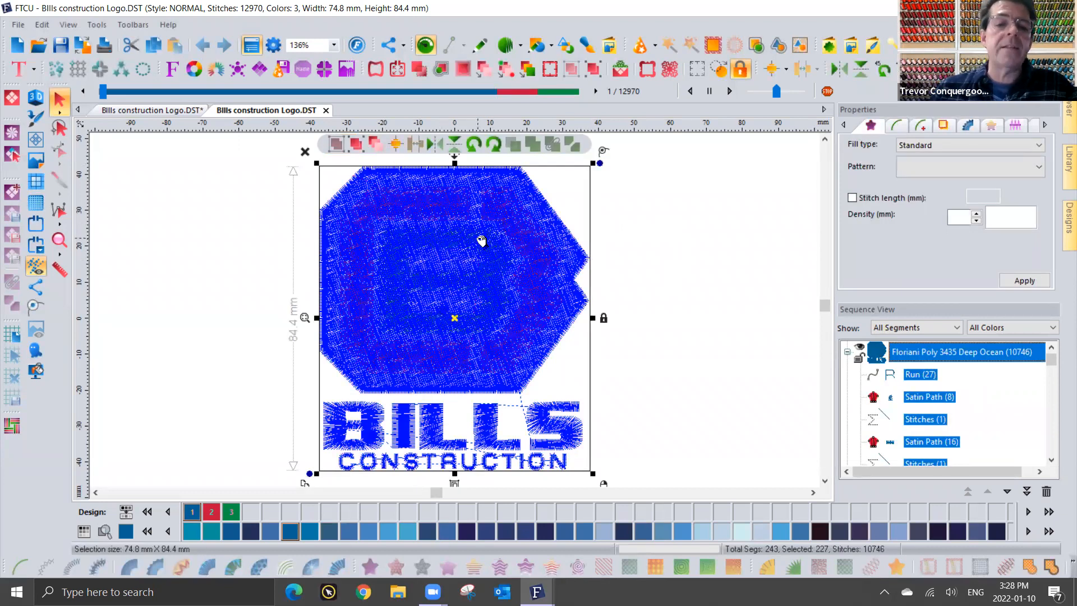
{"action": "left_click", "coordinate": [355, 145]}
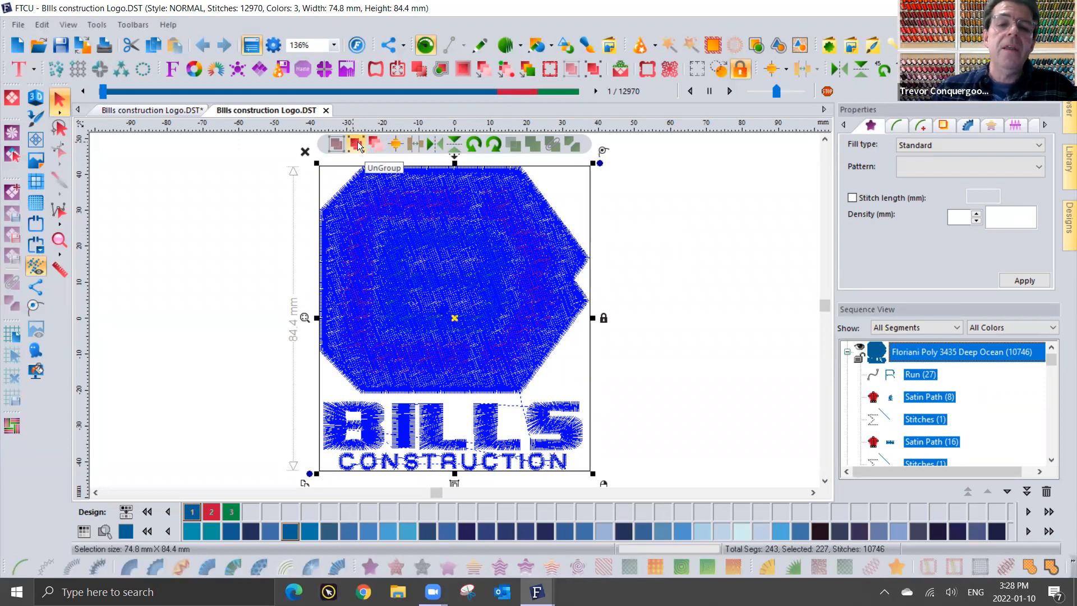
{"action": "left_click", "coordinate": [644, 202]}
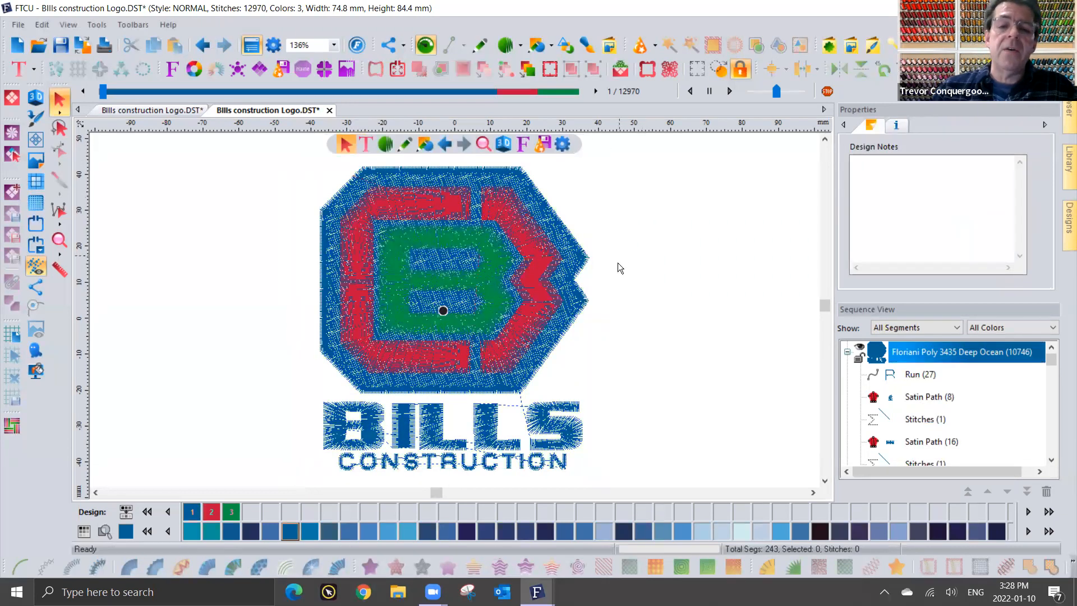
Recolor the satin border around the emblem to Floriani Poly 370 Mint Julep and show the design in 3D.
{"action": "left_click", "coordinate": [590, 257]}
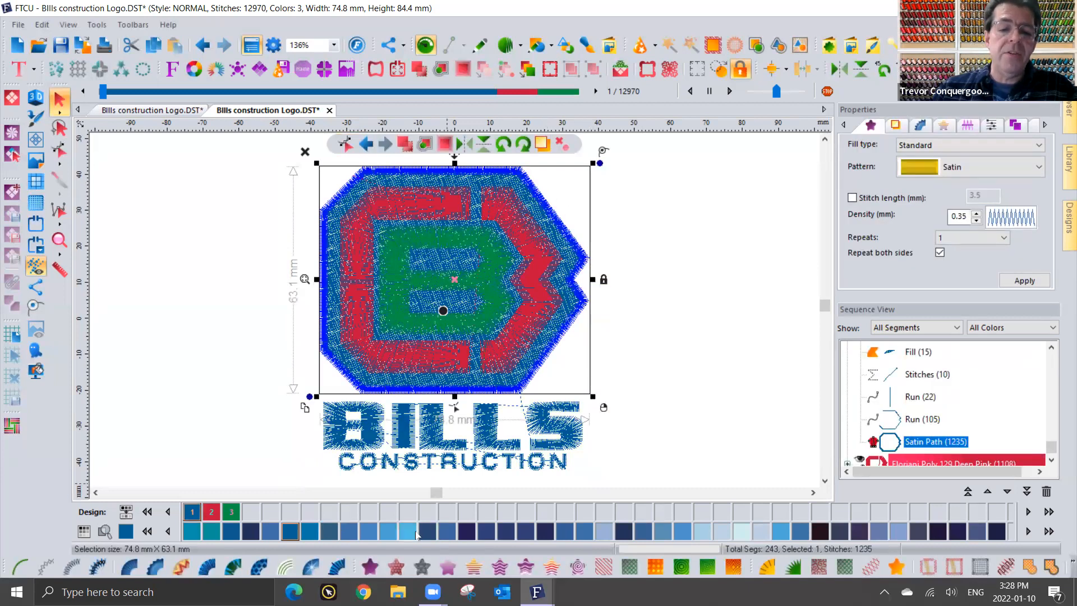
{"action": "left_click", "coordinate": [407, 533]}
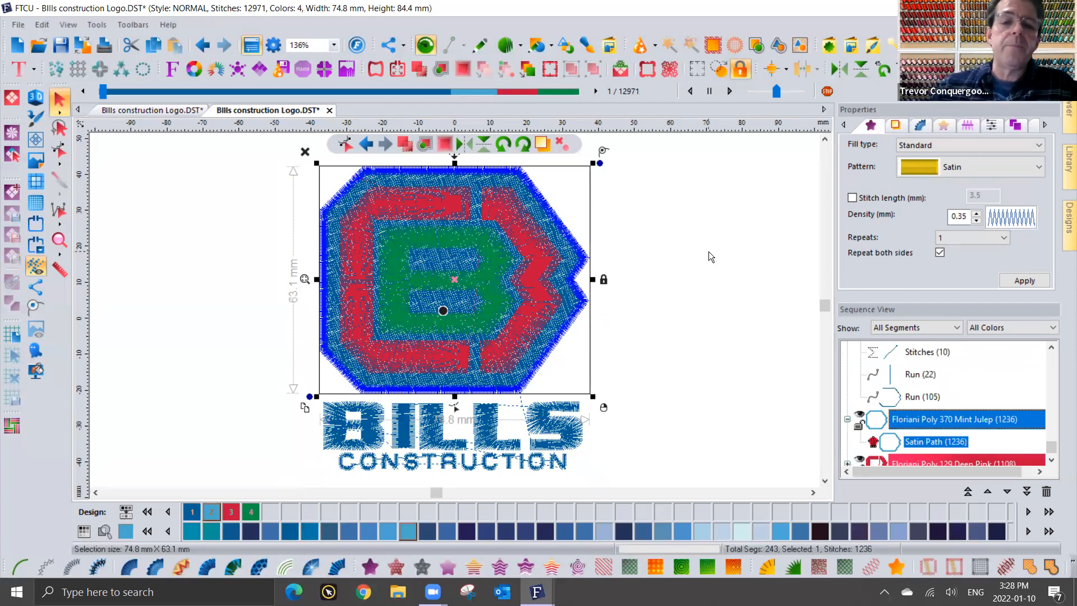
{"action": "left_click", "coordinate": [709, 251]}
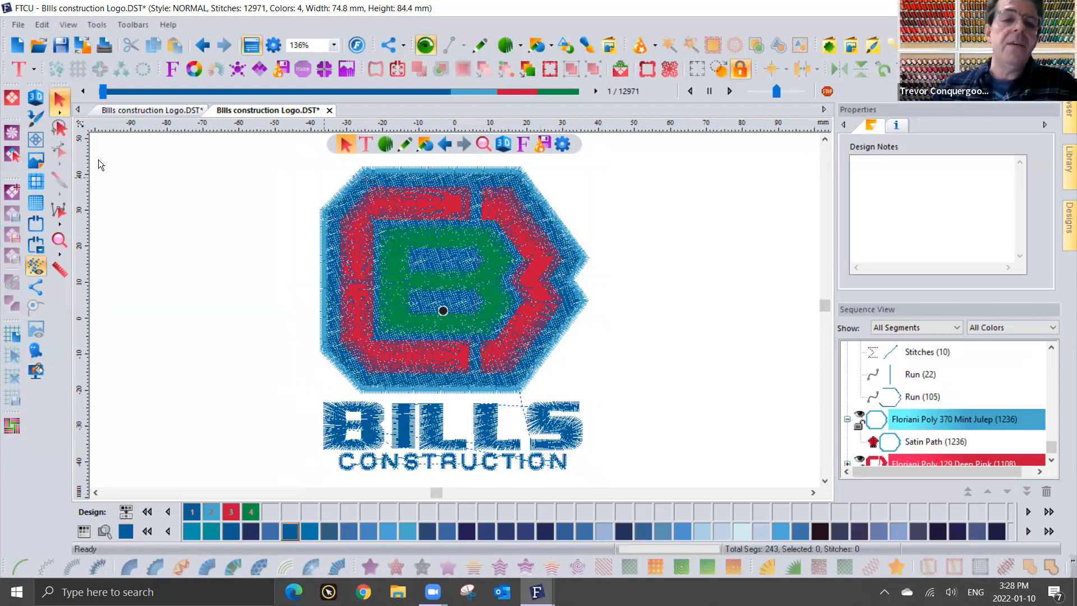
{"action": "left_click", "coordinate": [34, 99]}
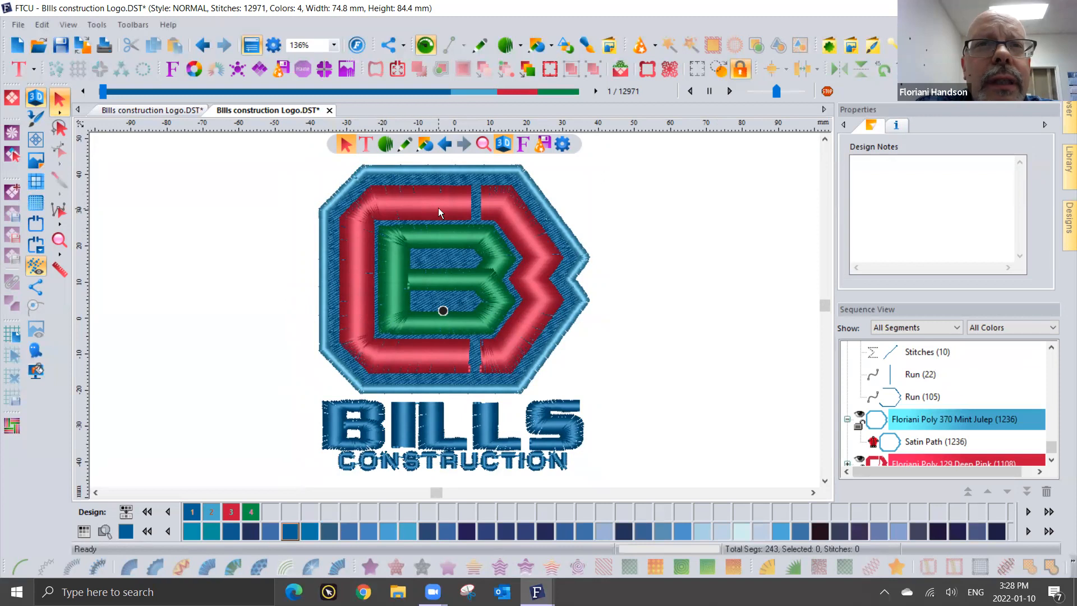
Simulate the stitch-out of the converted logo through its last stitch, and return to object selection.
{"action": "left_click", "coordinate": [108, 93]}
{"action": "left_click_drag", "start_coordinate": [108, 93], "coordinate": [350, 93]}
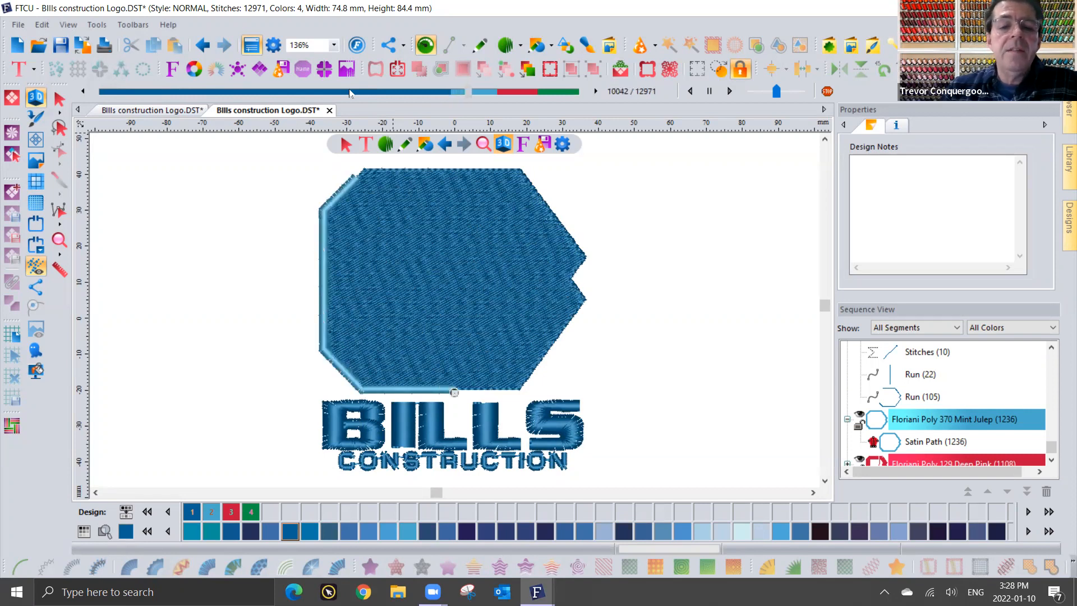
{"action": "scroll", "coordinate": [349, 93], "scroll_direction": "up", "scroll_amount": 5}
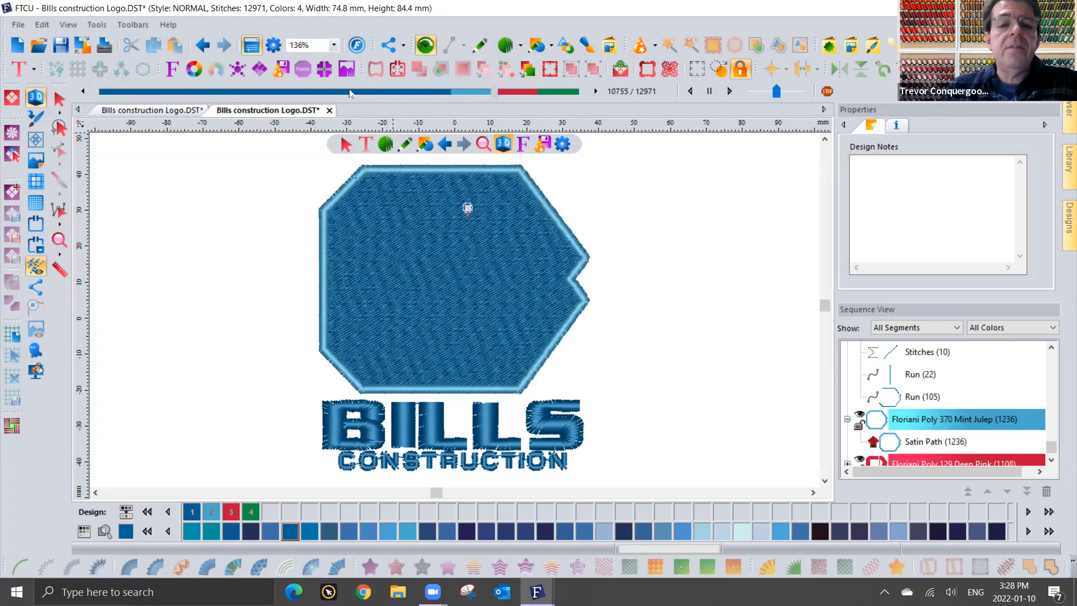
{"action": "scroll", "coordinate": [349, 93], "scroll_direction": "down", "scroll_amount": 8}
{"action": "left_click_drag", "start_coordinate": [488, 92], "coordinate": [491, 91]}
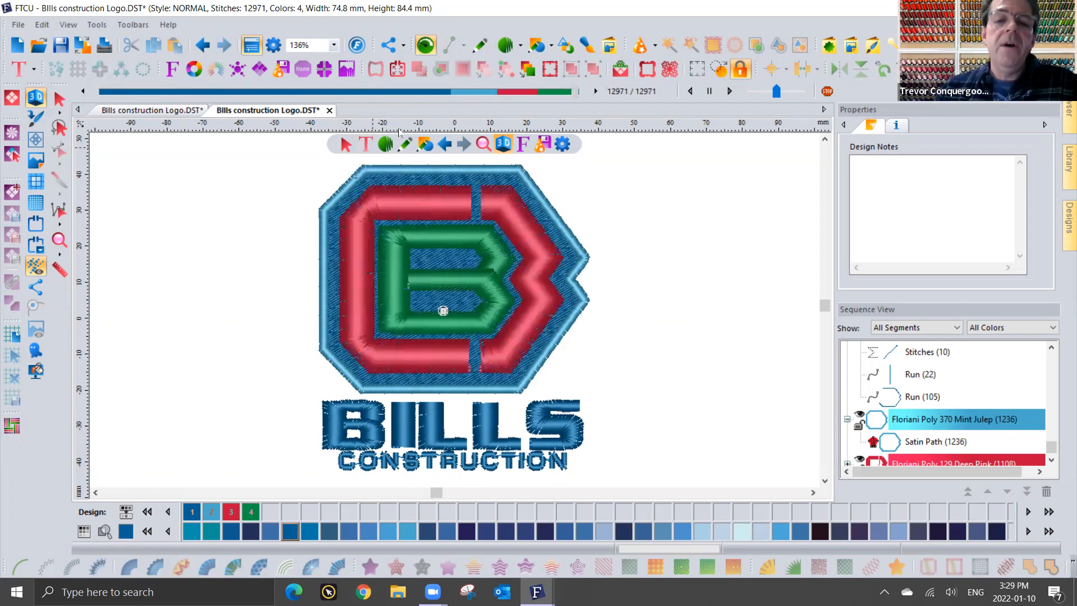
{"action": "left_click", "coordinate": [59, 103]}
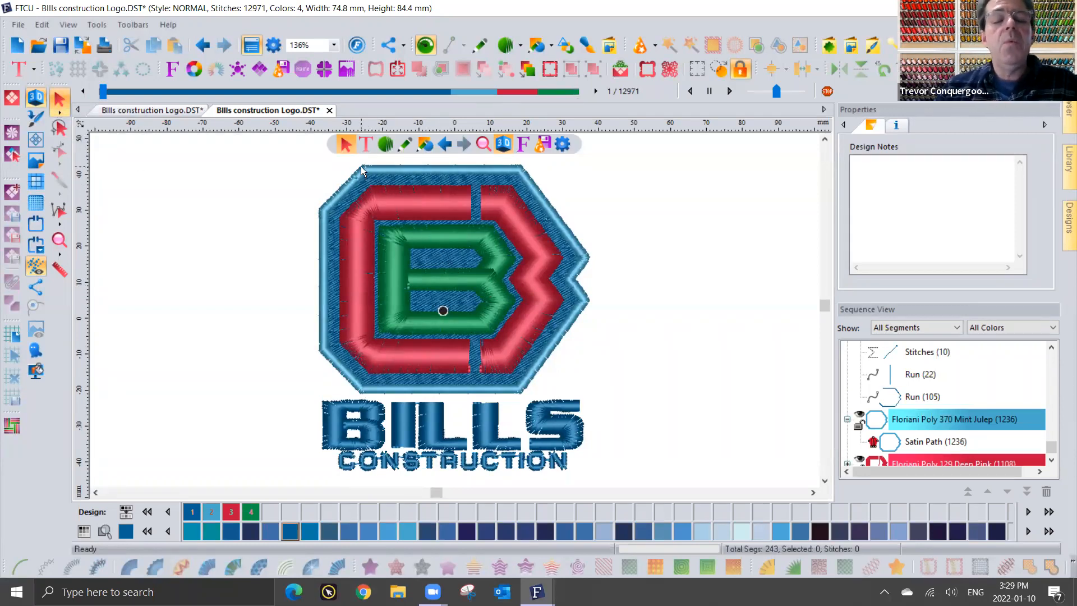
Select the whole converted design and enlarge it proportionally to about 75.1 mm wide by 84.8 mm high.
{"action": "scroll", "coordinate": [359, 168], "scroll_direction": "up", "scroll_amount": 1}
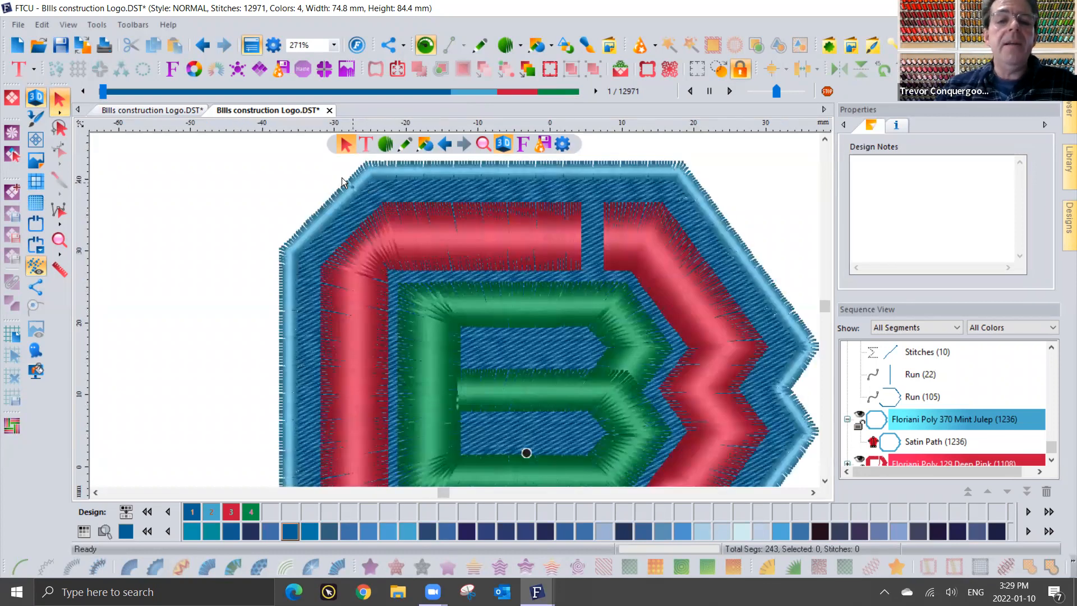
{"action": "scroll", "coordinate": [372, 189], "scroll_direction": "down", "scroll_amount": 2}
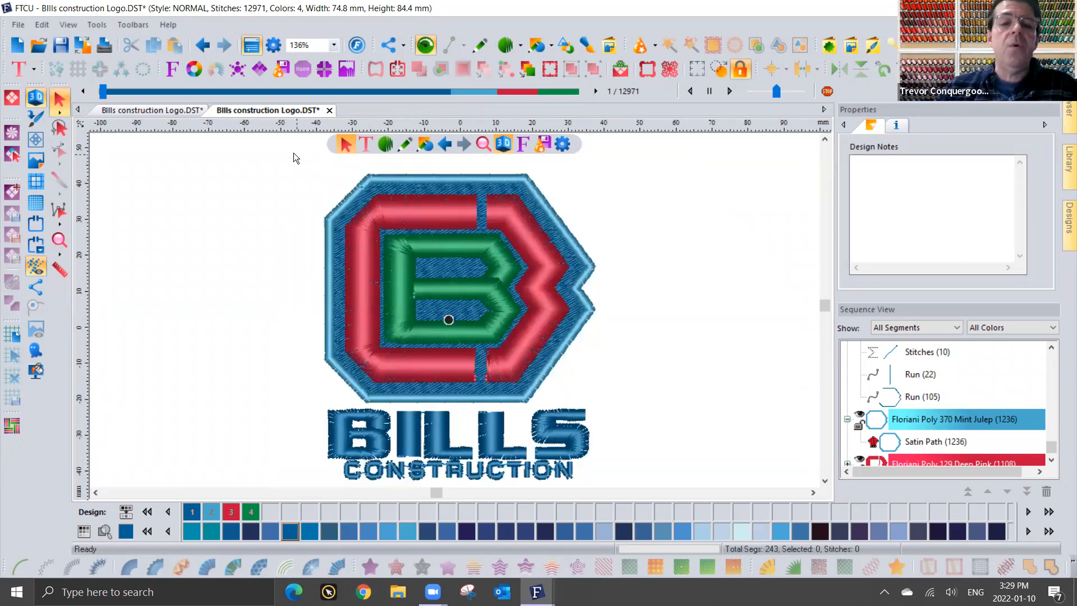
{"action": "left_click_drag", "start_coordinate": [285, 152], "coordinate": [625, 492]}
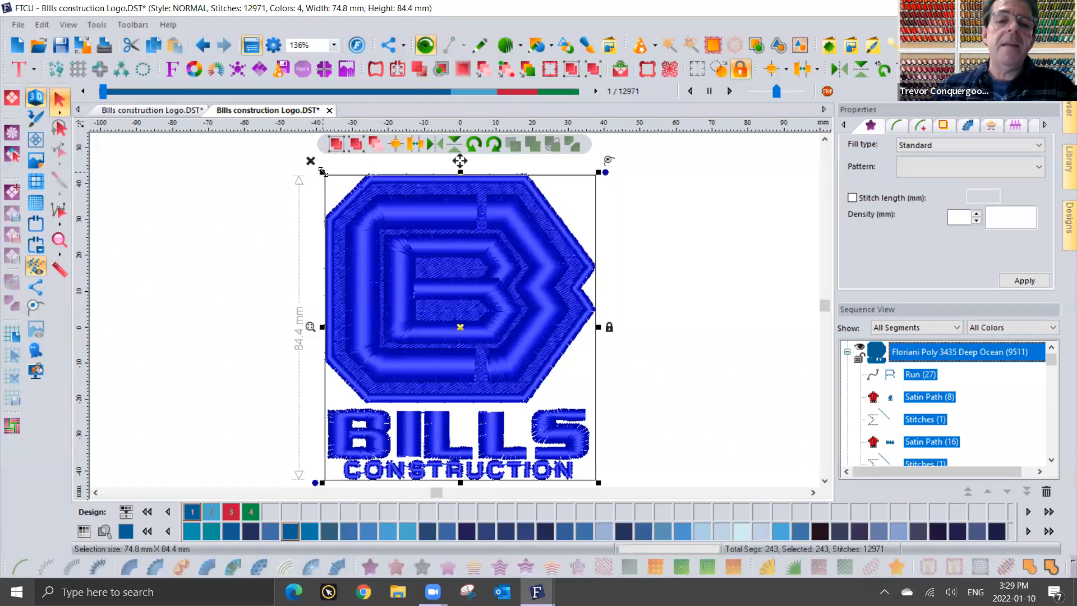
{"action": "left_click_drag", "start_coordinate": [322, 172], "coordinate": [320, 171]}
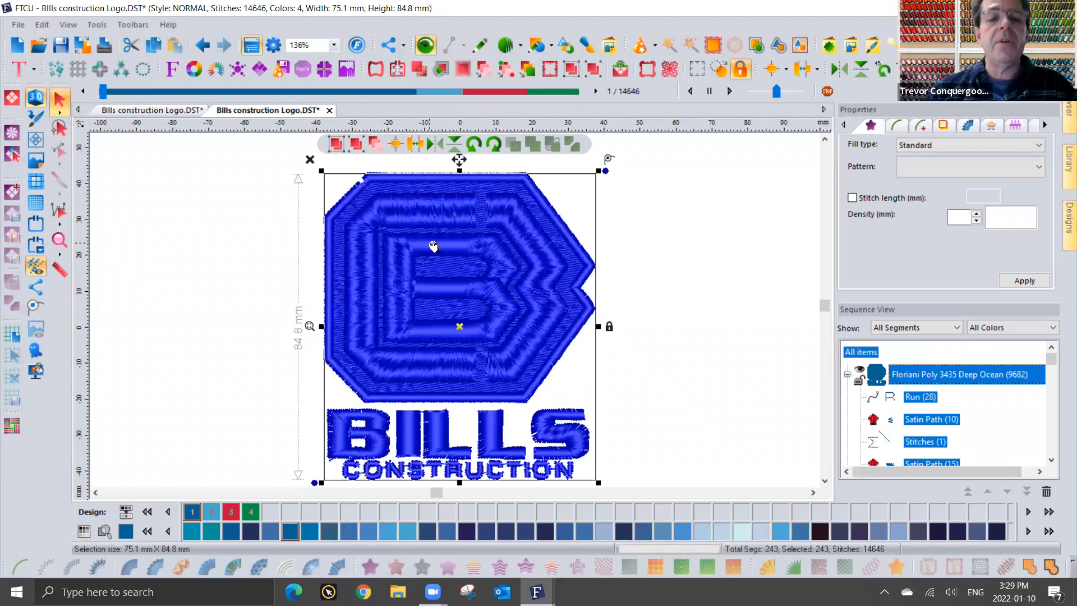
{"action": "left_click", "coordinate": [635, 213]}
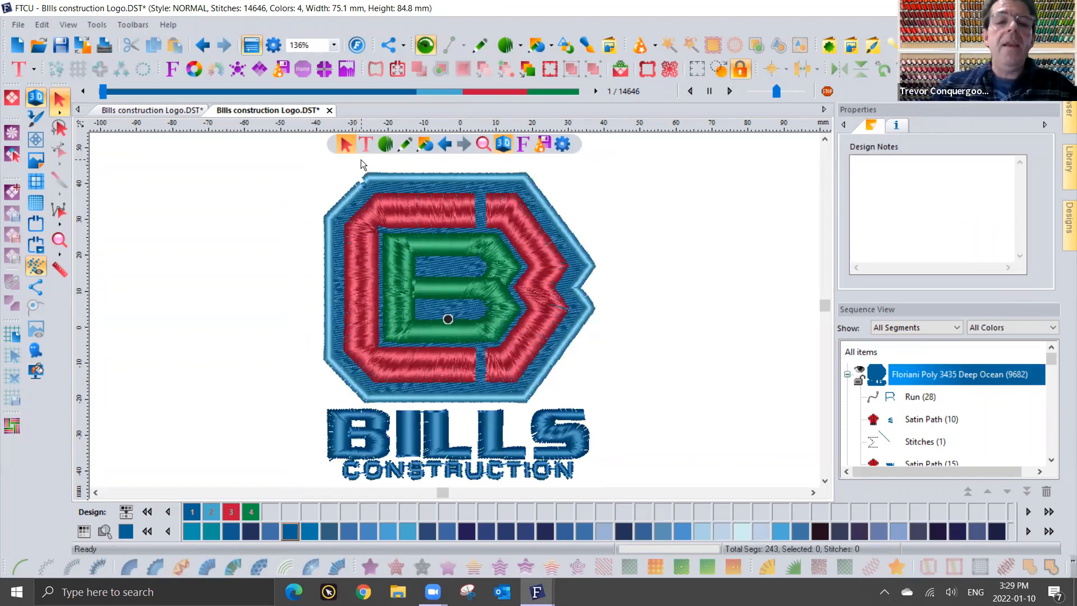
Switch to the unconverted logo with the Moderate Blue stitches and simulate its stitch-out to about stitch 3557.
{"action": "scroll", "coordinate": [360, 164], "scroll_direction": "up", "scroll_amount": 2}
{"action": "left_click", "coordinate": [145, 114]}
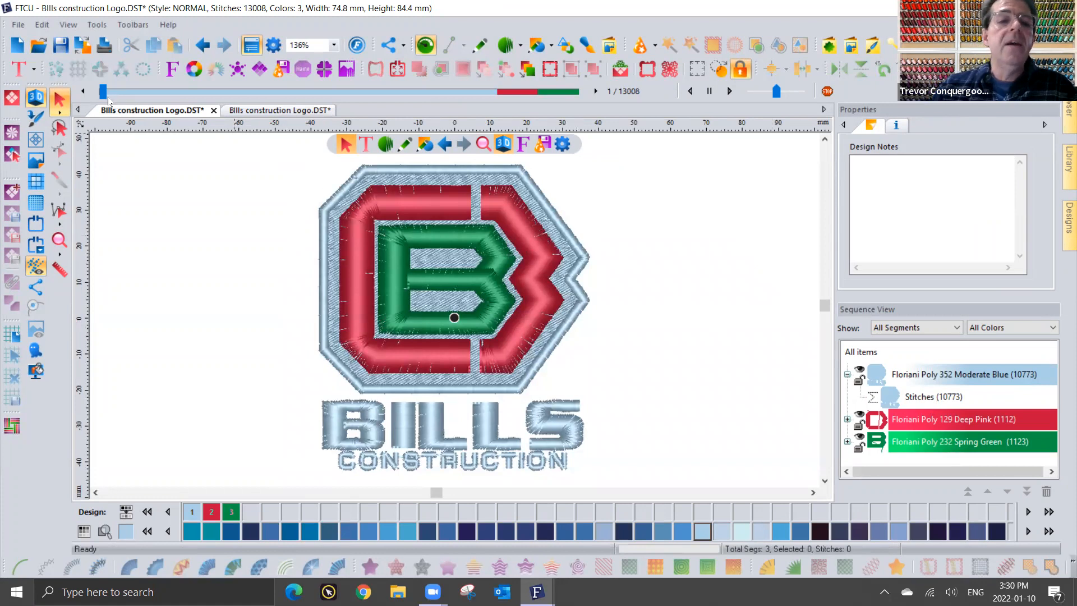
{"action": "left_click_drag", "start_coordinate": [103, 91], "coordinate": [232, 91]}
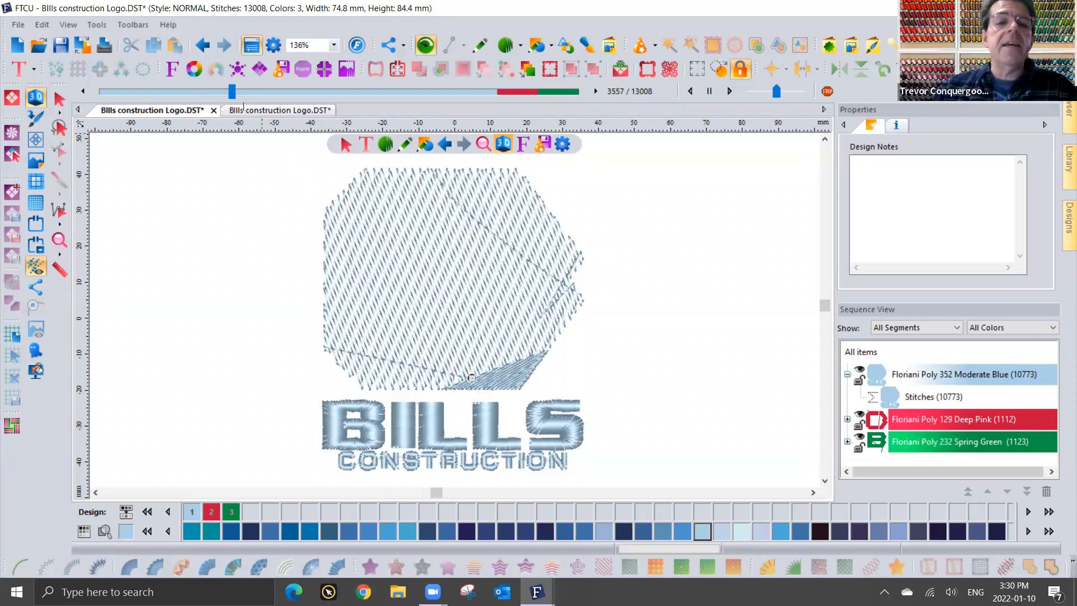
Advance the stitch-out simulation of the unconverted logo to about stitch 11075.
{"action": "mouse_move", "coordinate": [232, 91]}
{"action": "left_mouse_down"}
{"action": "mouse_move", "coordinate": [284, 91]}
{"action": "mouse_move", "coordinate": [287, 102]}
{"action": "mouse_move", "coordinate": [352, 94]}
{"action": "left_mouse_up"}
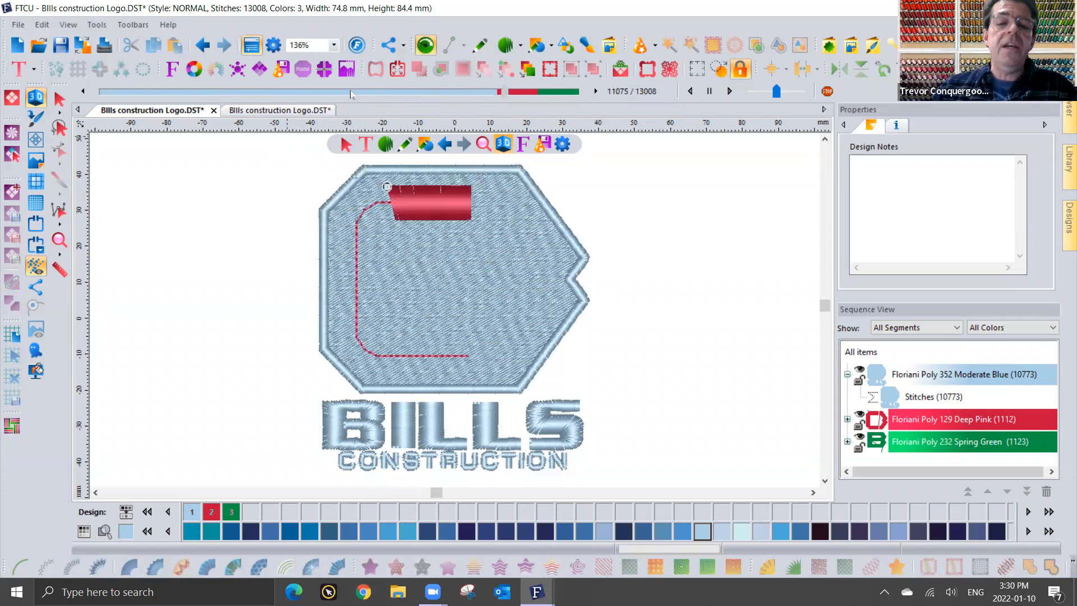
Return to the converted logo, undo its last enlargement and leave the whole design deselected.
{"action": "left_click", "coordinate": [261, 111]}
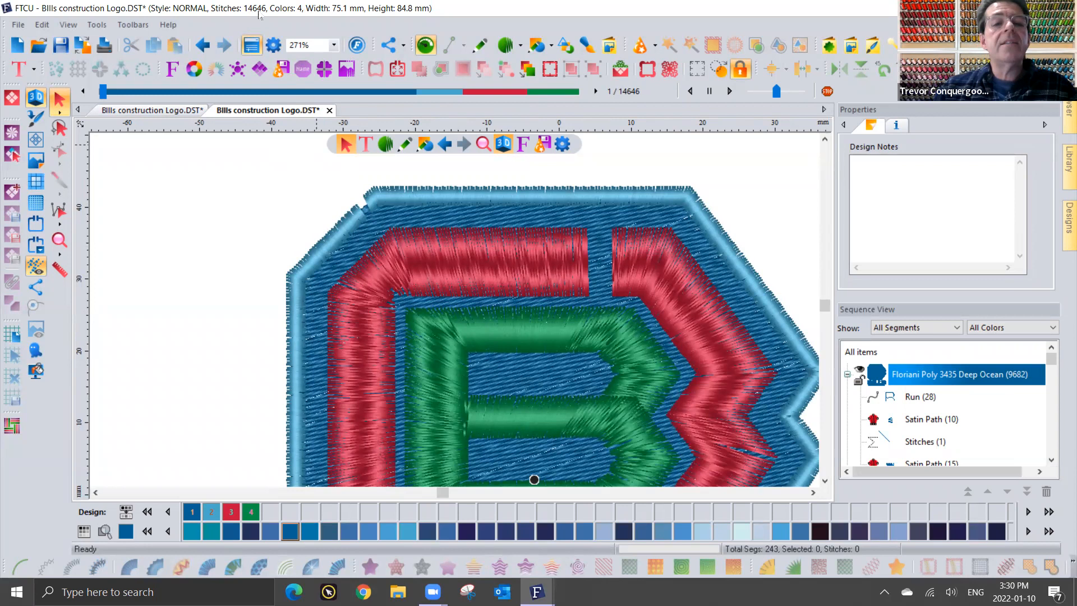
{"action": "left_click", "coordinate": [202, 49]}
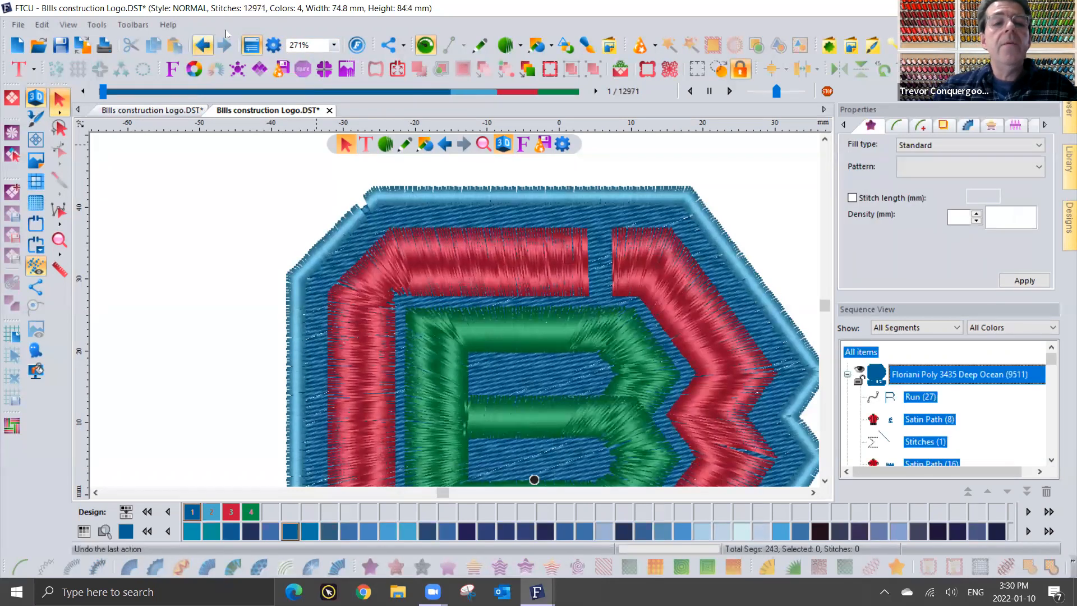
{"action": "key", "text": "ctrl+a"}
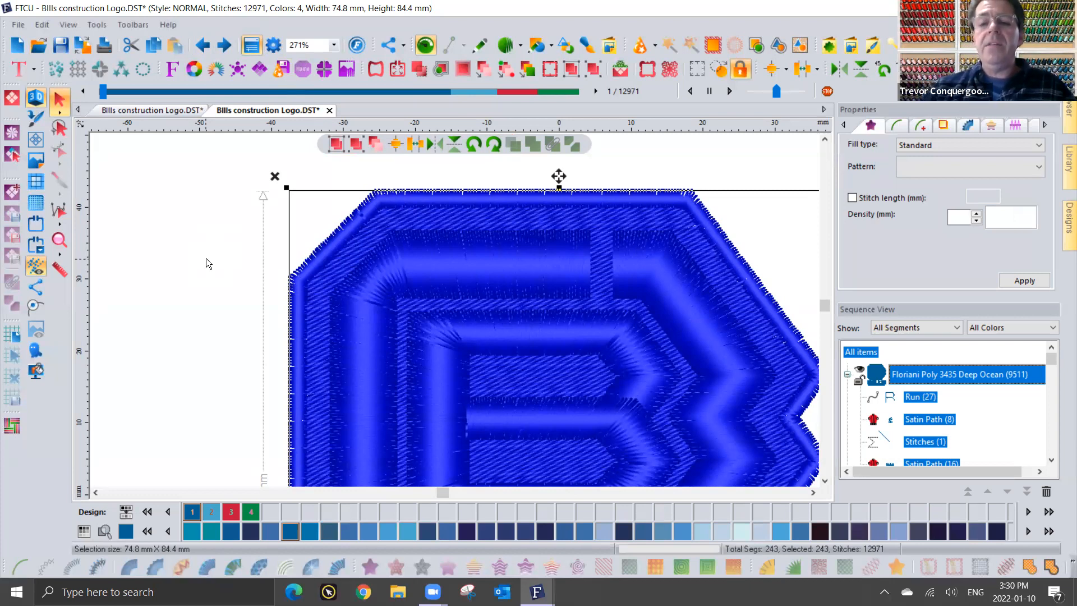
{"action": "left_click", "coordinate": [189, 182]}
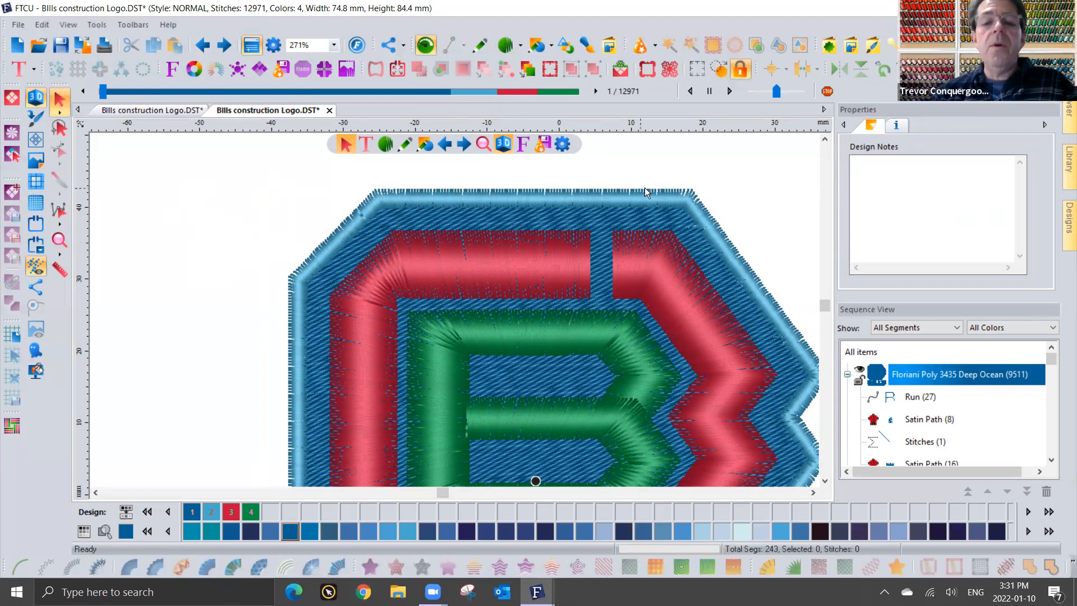
Apply an absolute pull compensation of 0.2 mm to the Mint Julep satin border around the emblem.
{"action": "left_click", "coordinate": [689, 195]}
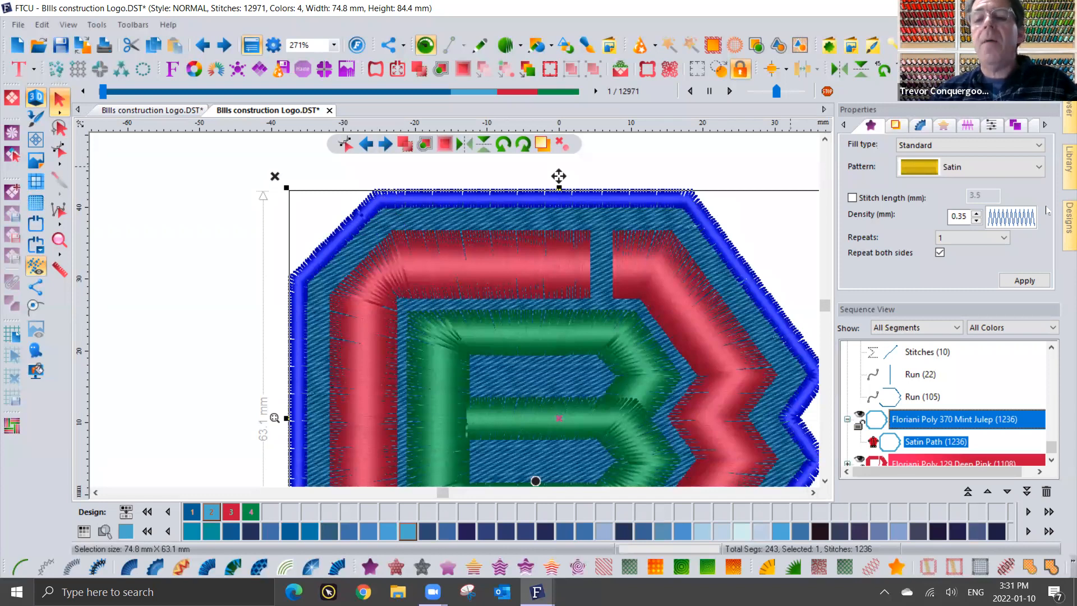
{"action": "left_click", "coordinate": [977, 129]}
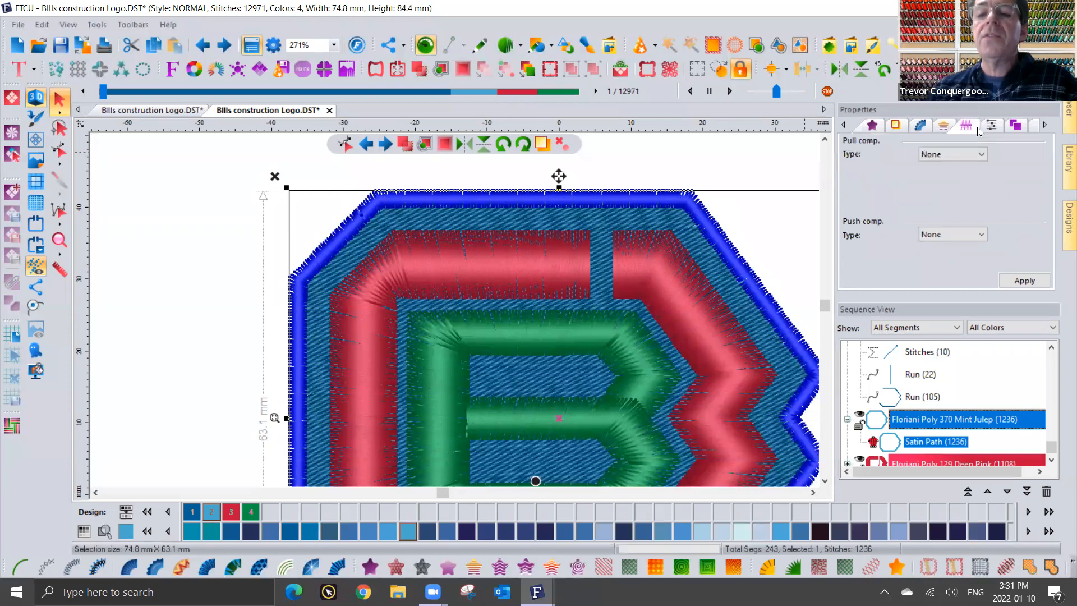
{"action": "left_click", "coordinate": [953, 156]}
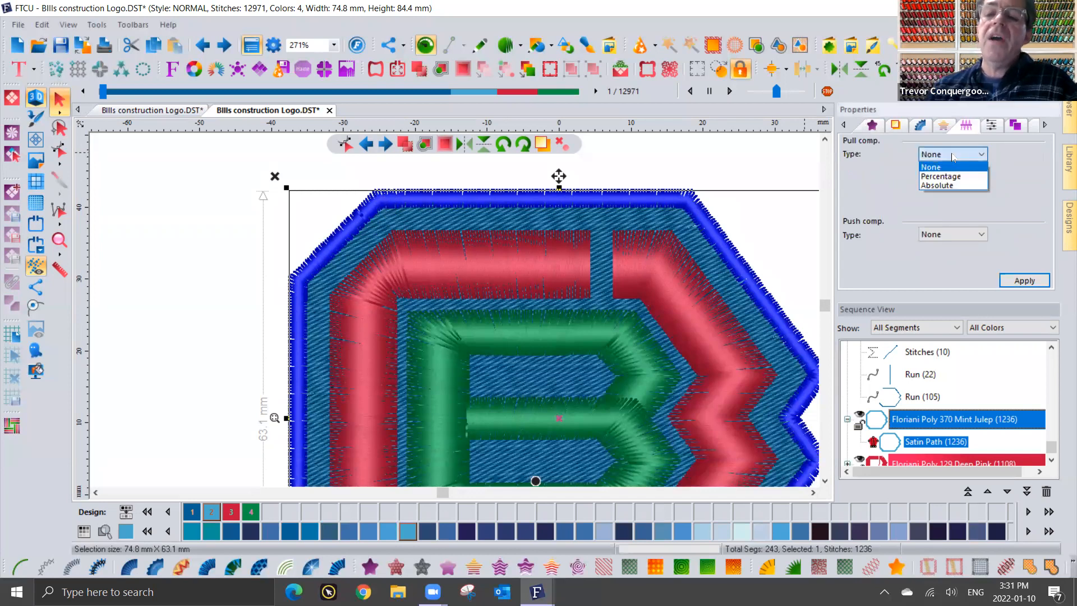
{"action": "left_click", "coordinate": [950, 187]}
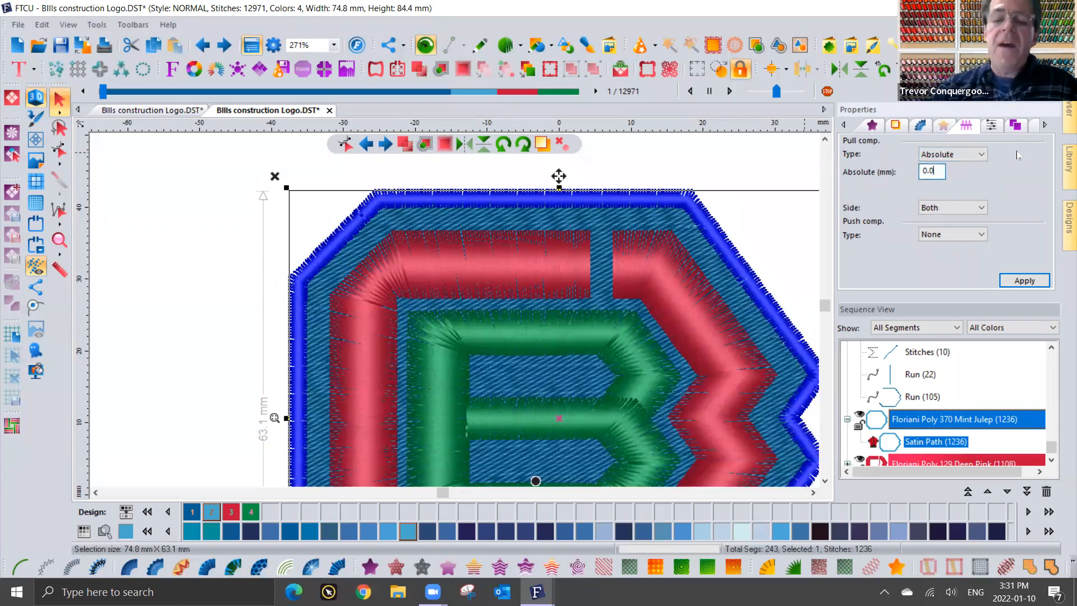
{"action": "key", "text": "BackSpace"}
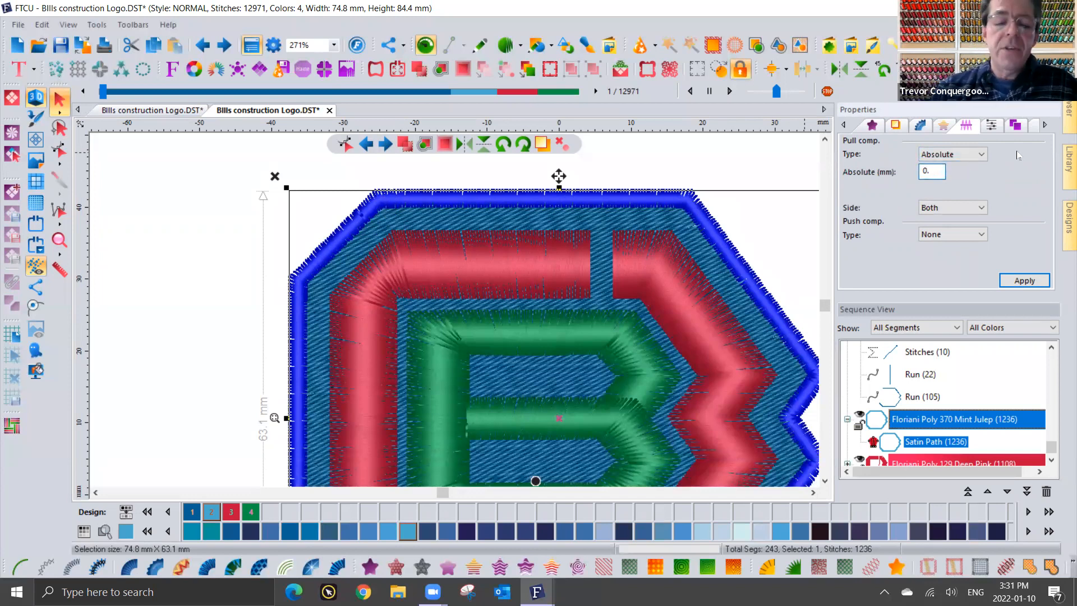
{"action": "type", "text": "2"}
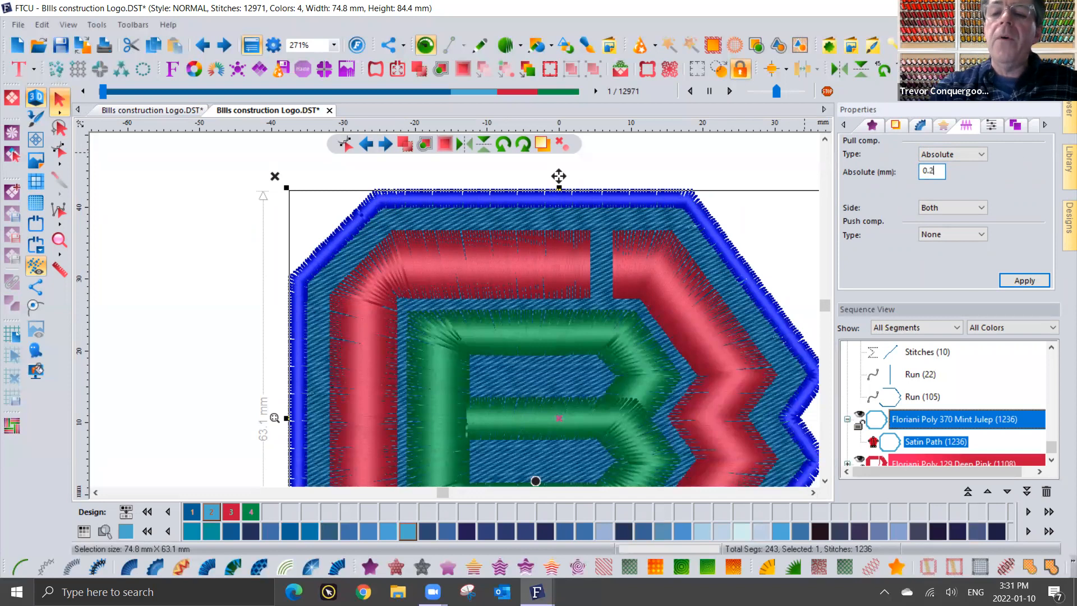
{"action": "left_click", "coordinate": [1024, 280]}
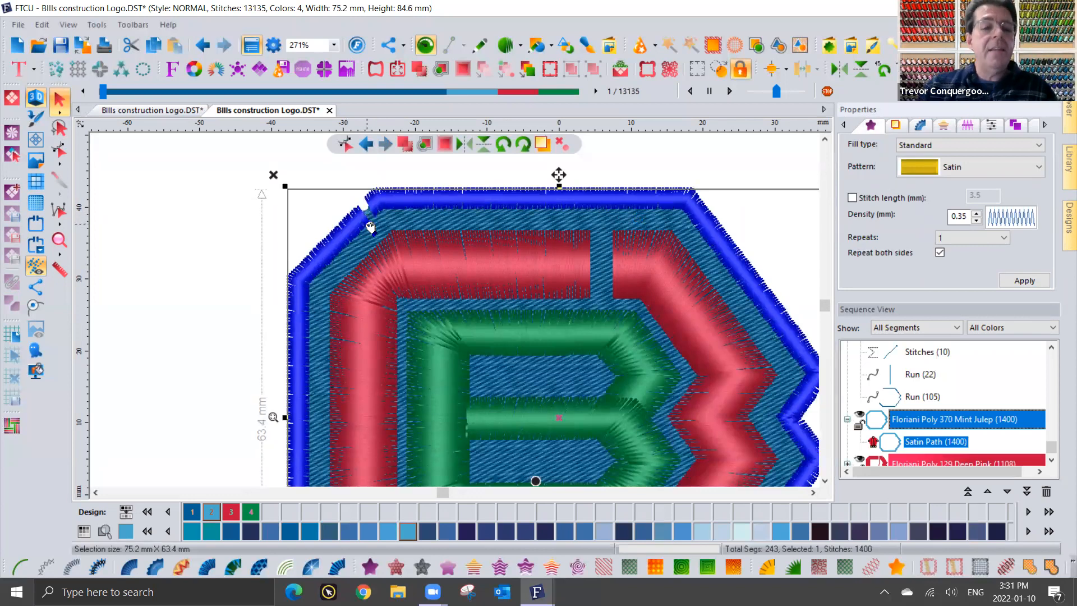
{"action": "left_click", "coordinate": [373, 165]}
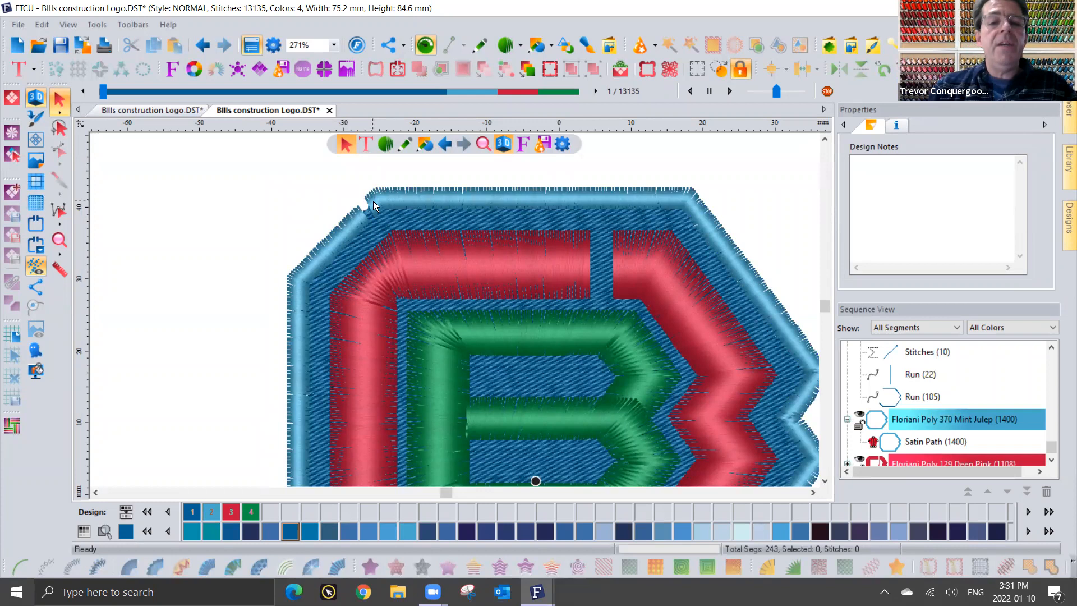
Edit the satin border's outline, shifting both ends of the inclination line beside the upper-left corner gap toward its neighbour to close the gap.
{"action": "scroll", "coordinate": [372, 201], "scroll_direction": "up", "scroll_amount": 2}
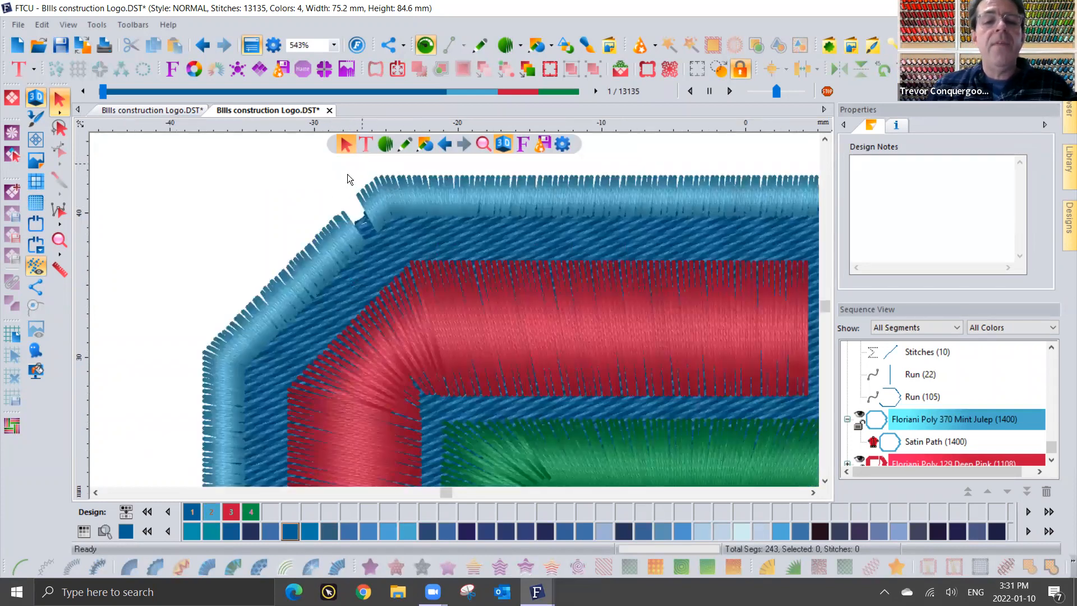
{"action": "scroll", "coordinate": [358, 175], "scroll_direction": "up", "scroll_amount": 2}
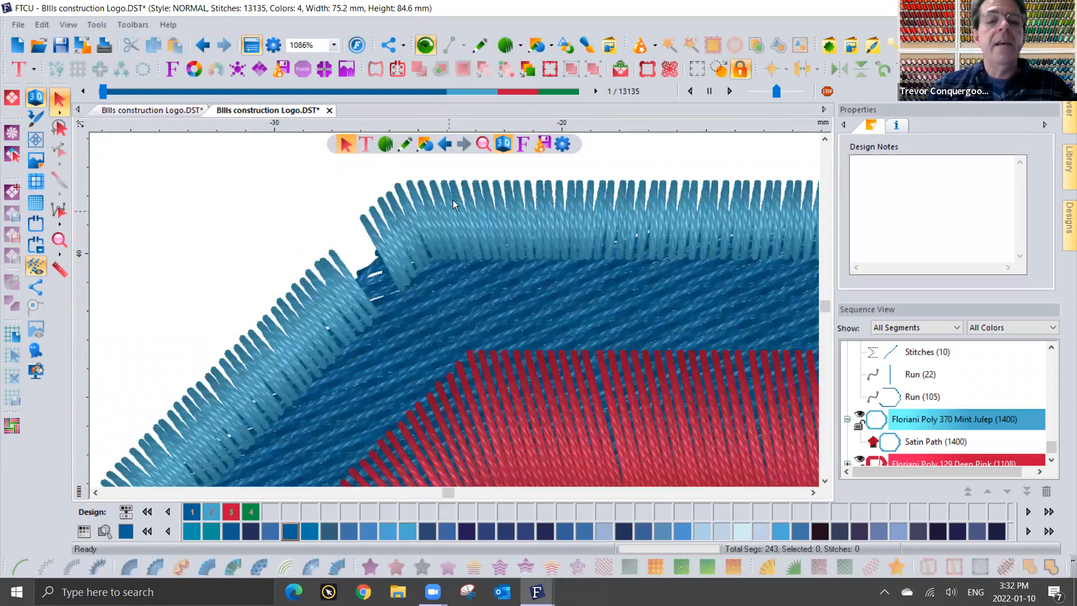
{"action": "left_click", "coordinate": [431, 186]}
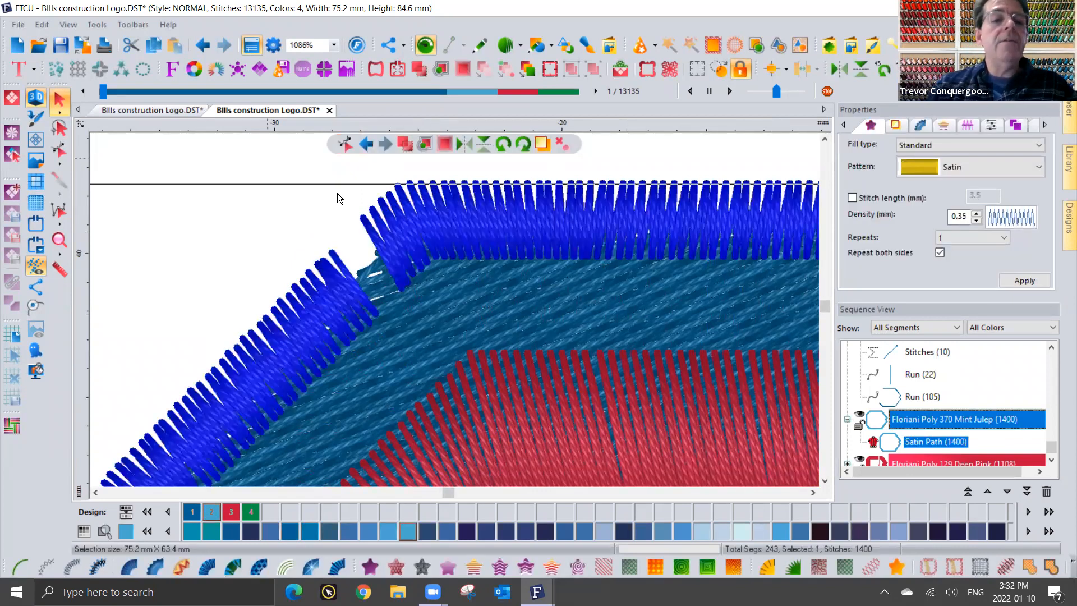
{"action": "left_click", "coordinate": [58, 148]}
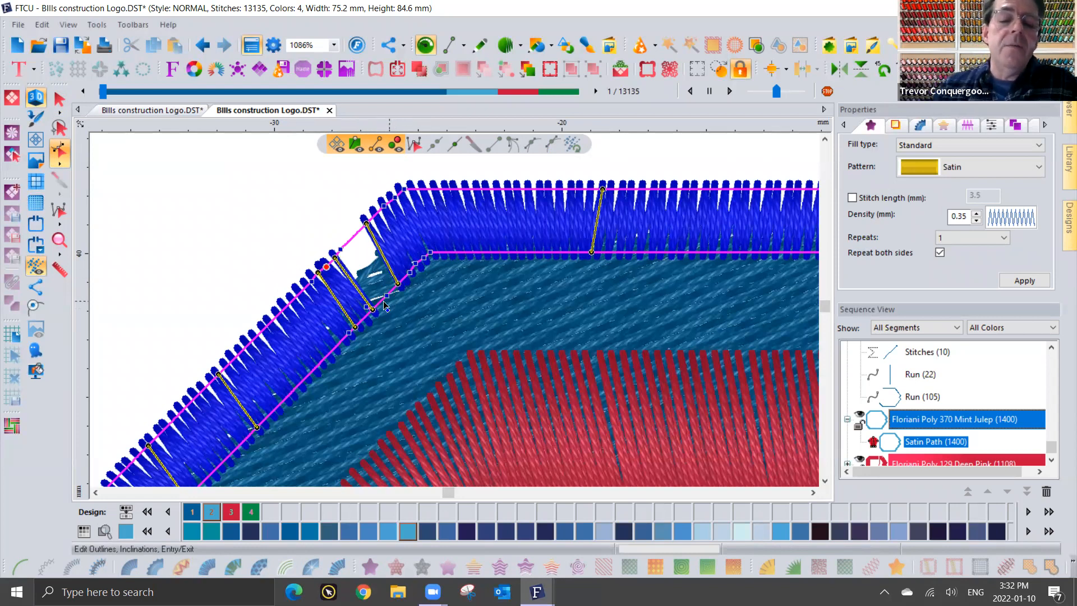
{"action": "scroll", "coordinate": [386, 308], "scroll_direction": "up", "scroll_amount": 2}
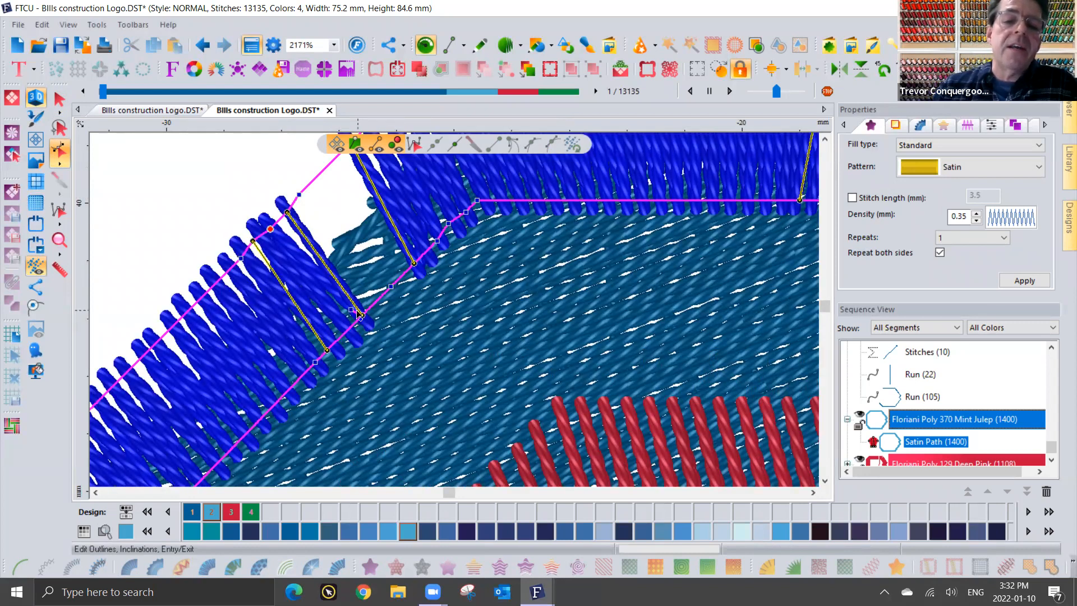
{"action": "scroll", "coordinate": [355, 313], "scroll_direction": "up", "scroll_amount": 2}
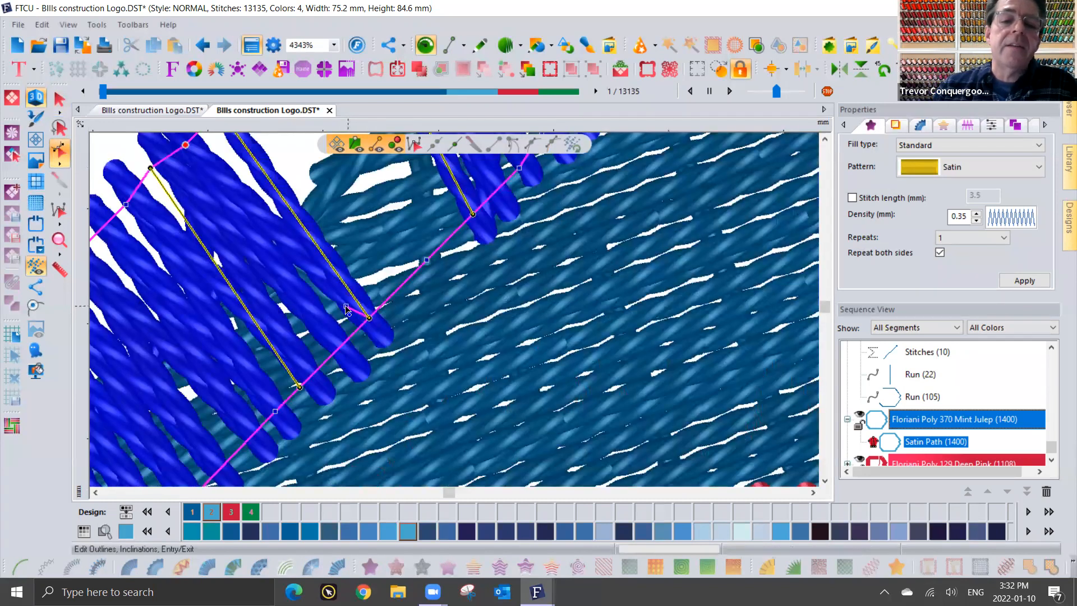
{"action": "left_click", "coordinate": [94, 493]}
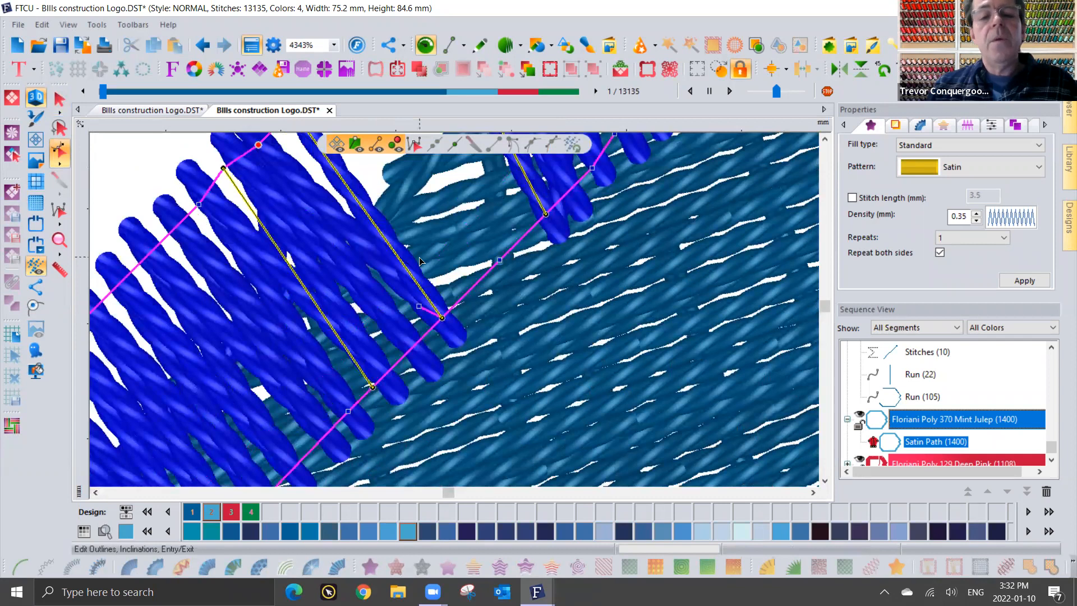
{"action": "scroll", "coordinate": [421, 261], "scroll_direction": "down", "scroll_amount": 4}
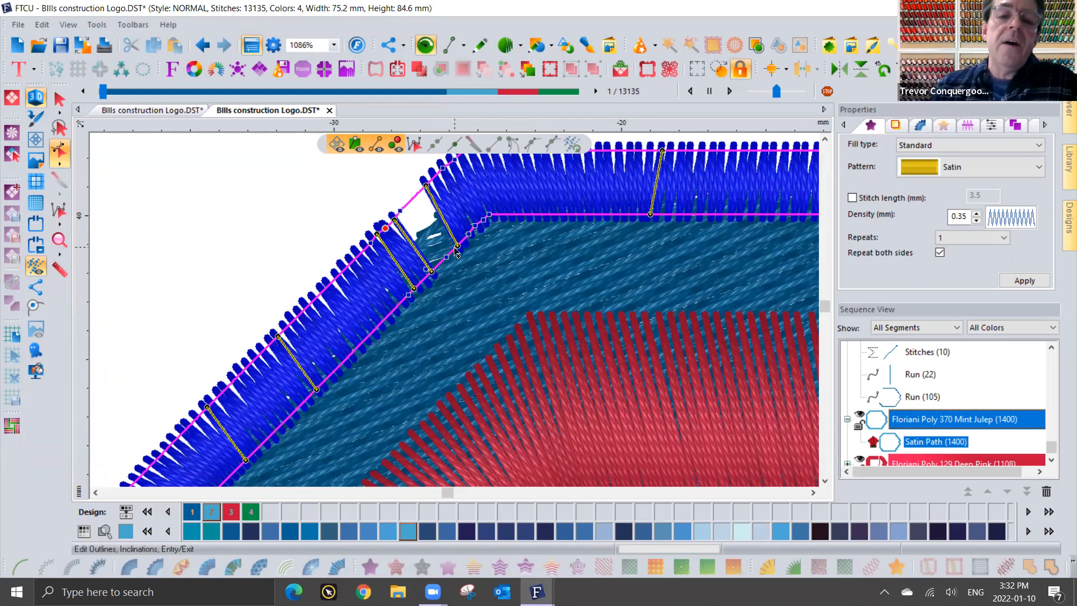
{"action": "left_click_drag", "start_coordinate": [459, 247], "coordinate": [447, 257]}
{"action": "left_click_drag", "start_coordinate": [430, 193], "coordinate": [416, 204]}
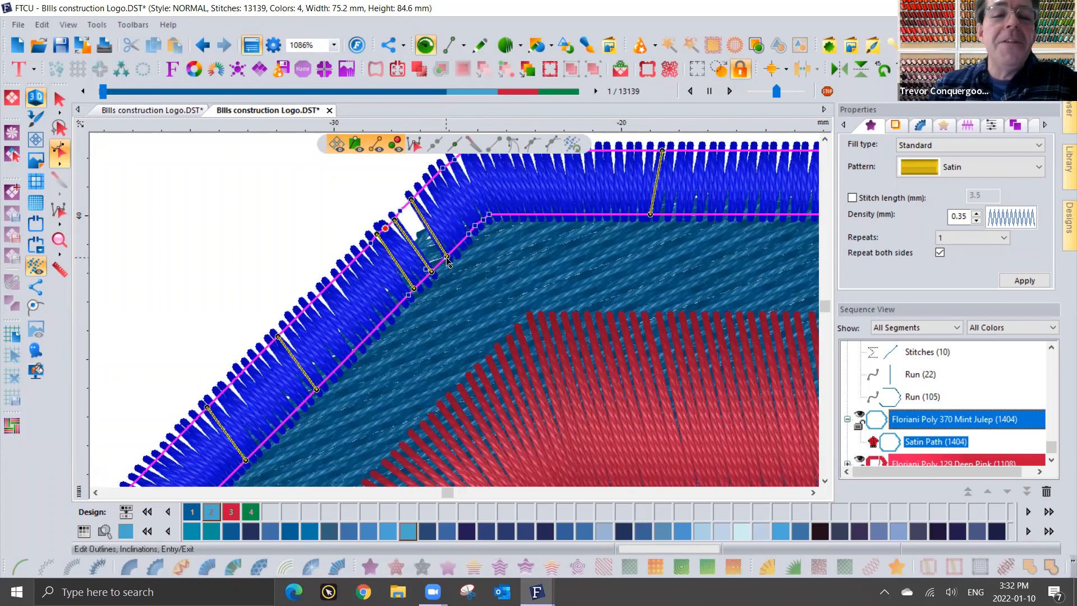
{"action": "left_click_drag", "start_coordinate": [448, 262], "coordinate": [436, 265]}
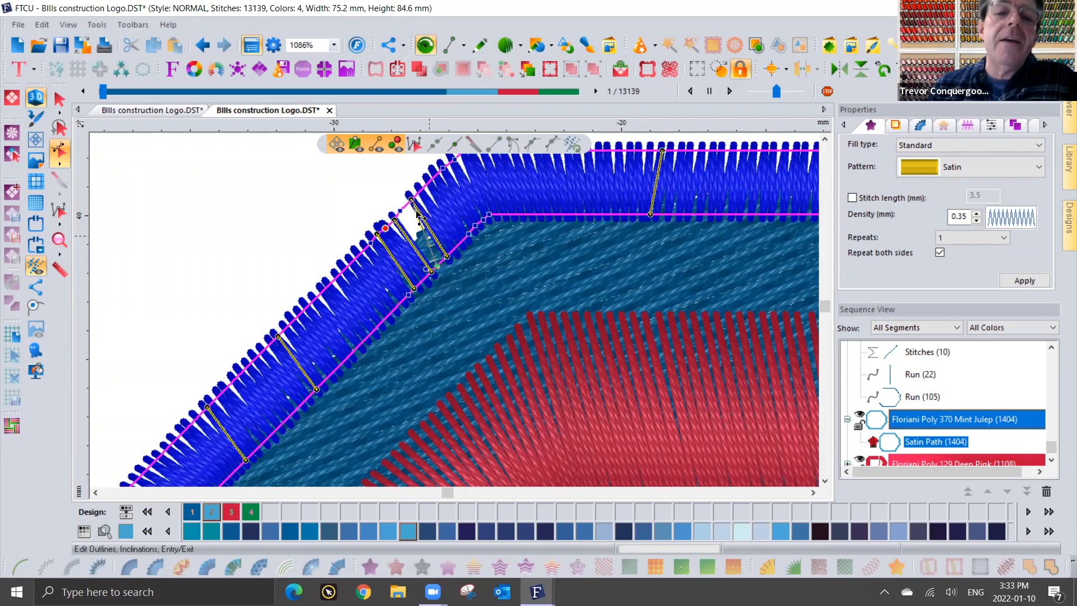
{"action": "left_click_drag", "start_coordinate": [412, 203], "coordinate": [398, 213]}
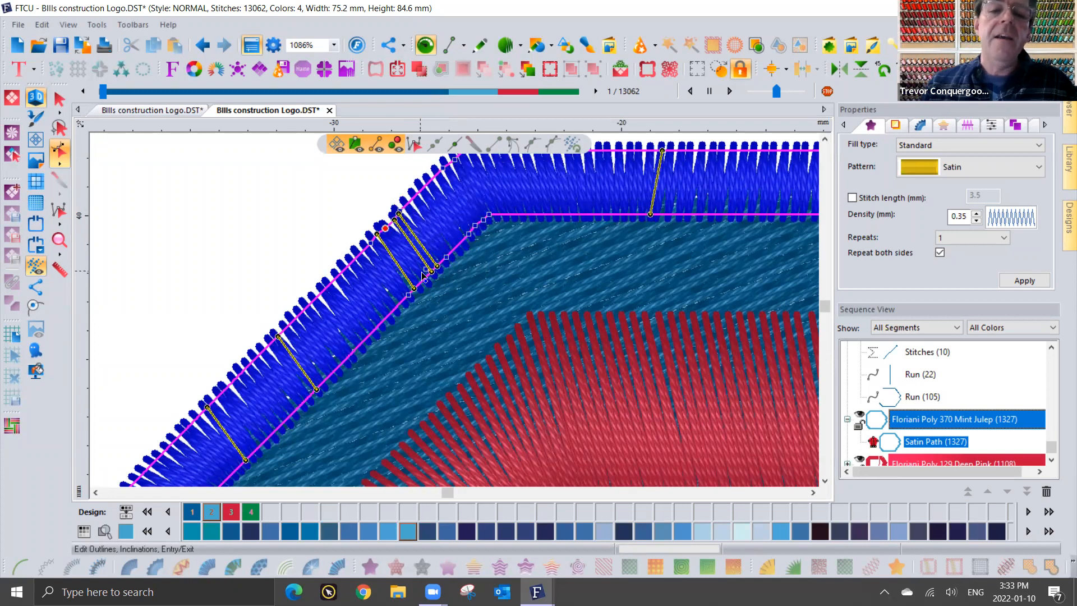
Straighten the border's inner outline at the former gap by realigning its stray nodes and inclination-line ends, and finish the outline editing.
{"action": "scroll", "coordinate": [423, 276], "scroll_direction": "up", "scroll_amount": 1}
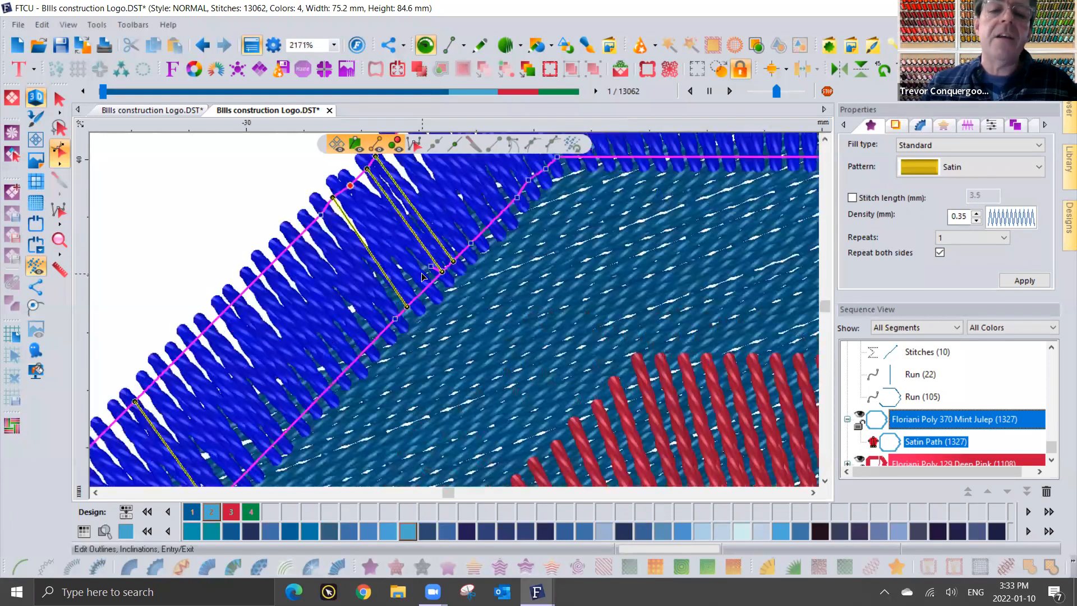
{"action": "left_click", "coordinate": [825, 140]}
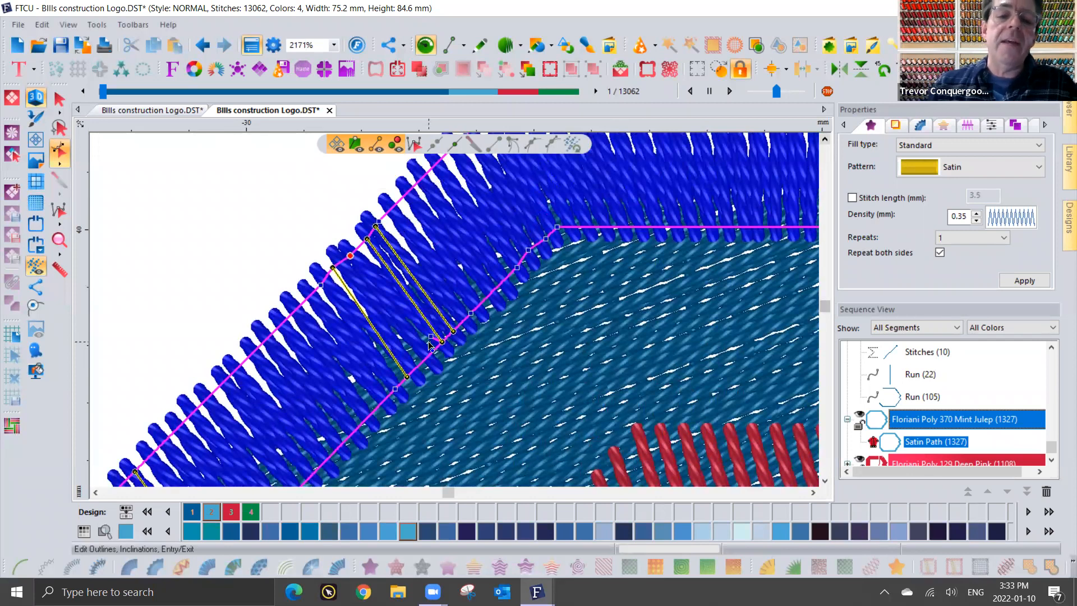
{"action": "scroll", "coordinate": [430, 340], "scroll_direction": "up", "scroll_amount": 1}
{"action": "left_click_drag", "start_coordinate": [432, 331], "coordinate": [449, 375]}
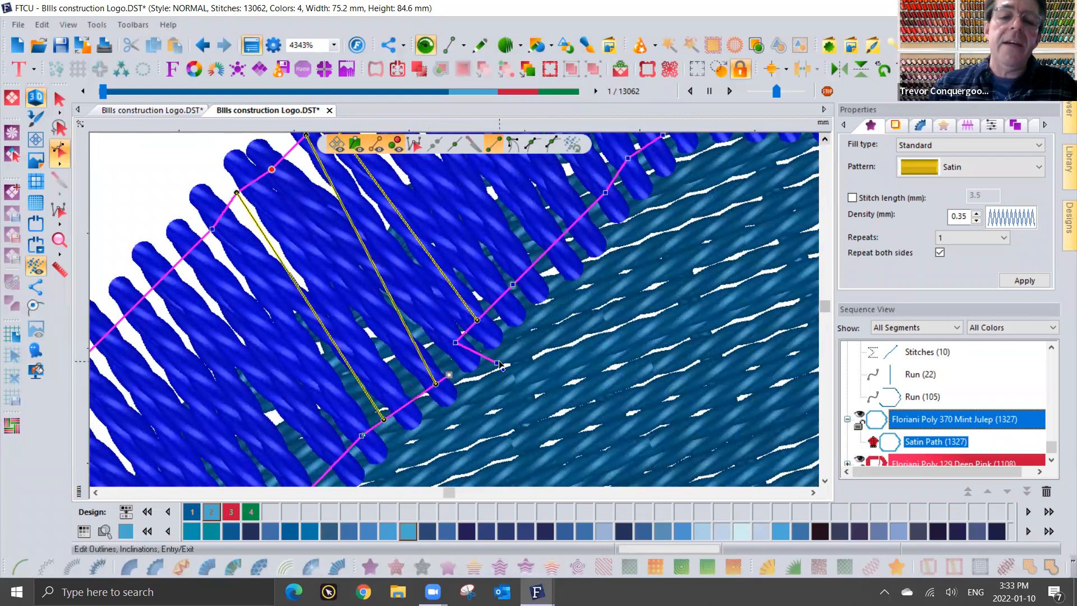
{"action": "left_click_drag", "start_coordinate": [445, 363], "coordinate": [502, 298]}
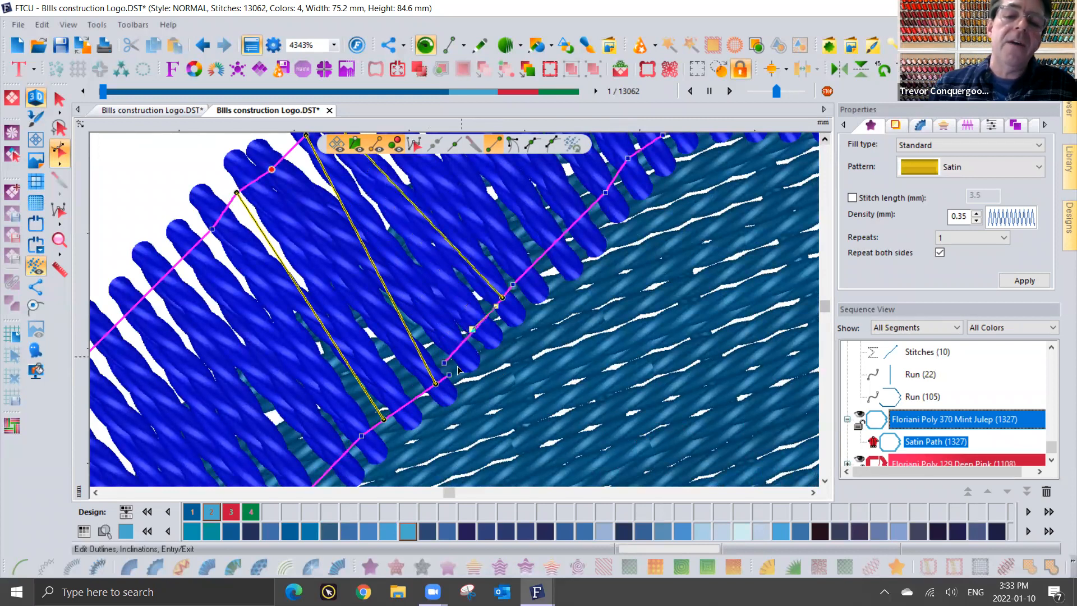
{"action": "left_click_drag", "start_coordinate": [449, 375], "coordinate": [461, 345]}
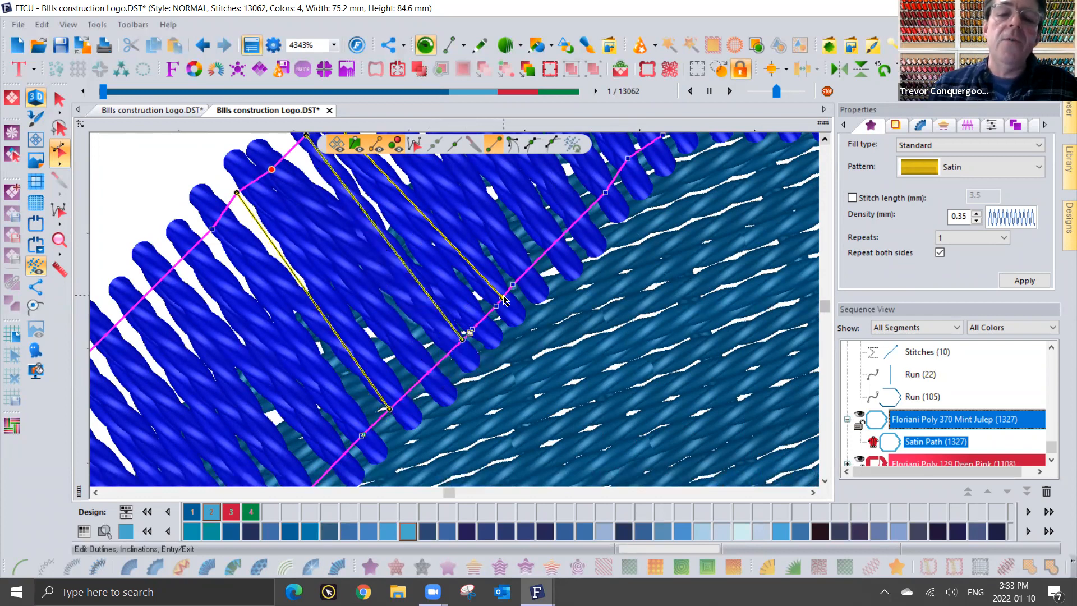
{"action": "left_click_drag", "start_coordinate": [495, 313], "coordinate": [491, 317]}
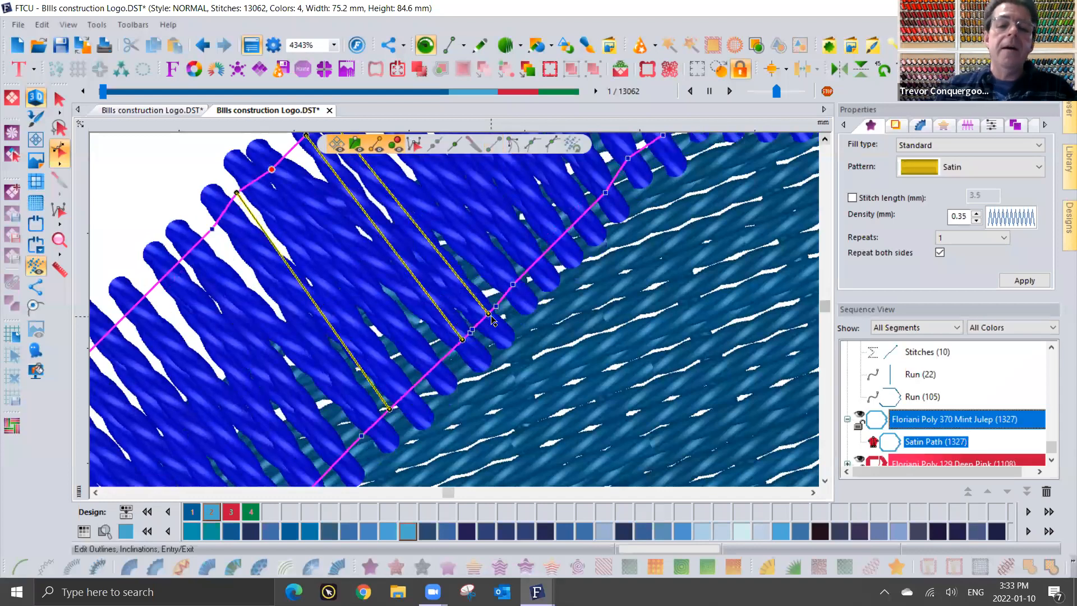
{"action": "scroll", "coordinate": [492, 320], "scroll_direction": "down", "scroll_amount": 1}
{"action": "scroll", "coordinate": [492, 320], "scroll_direction": "down", "scroll_amount": 1}
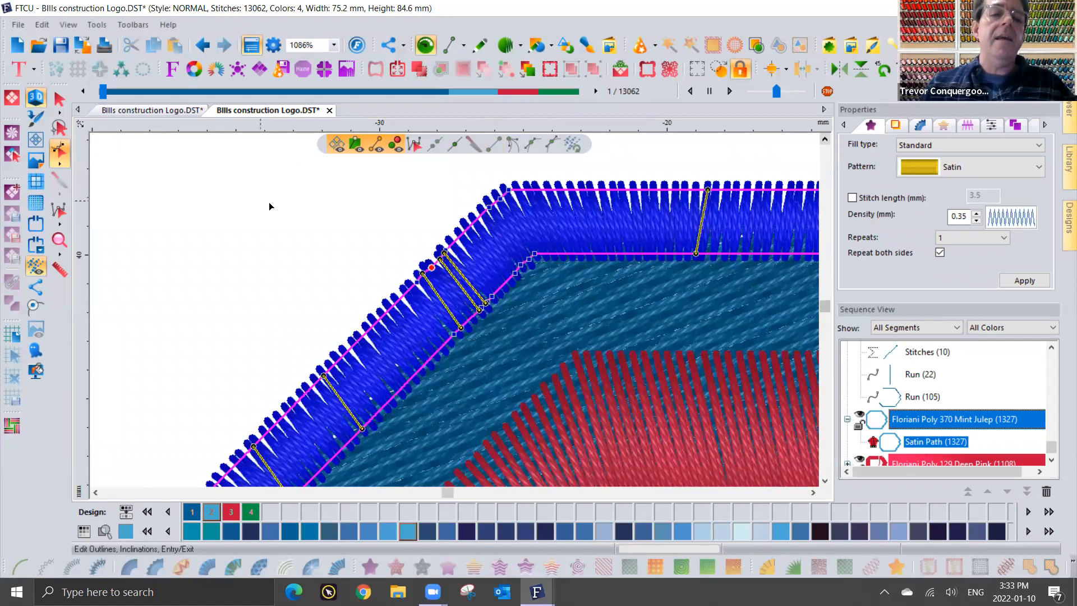
{"action": "left_click", "coordinate": [60, 99]}
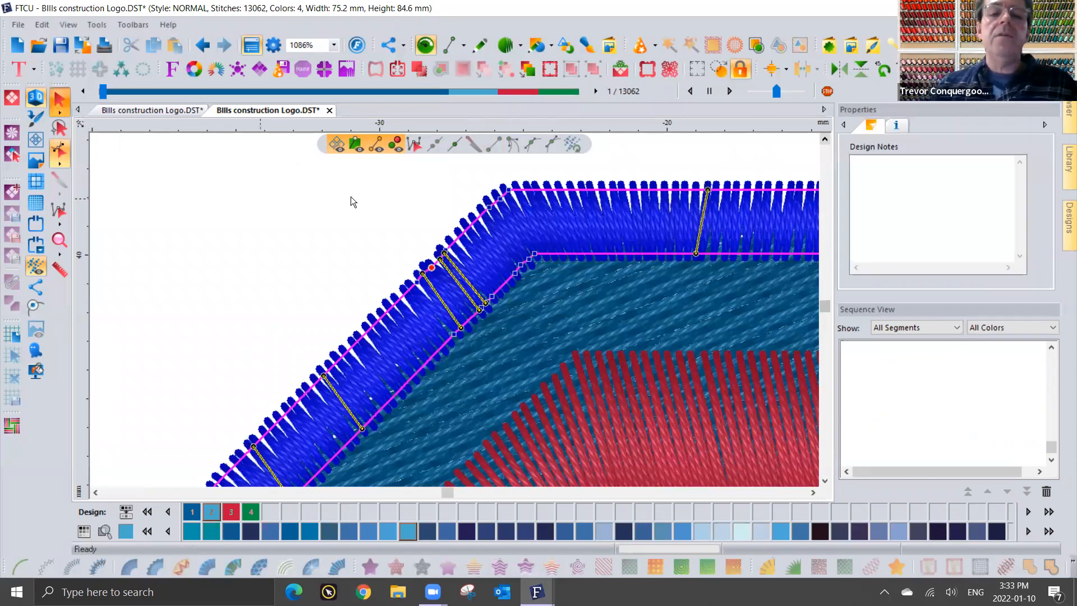
{"action": "left_click", "coordinate": [359, 173]}
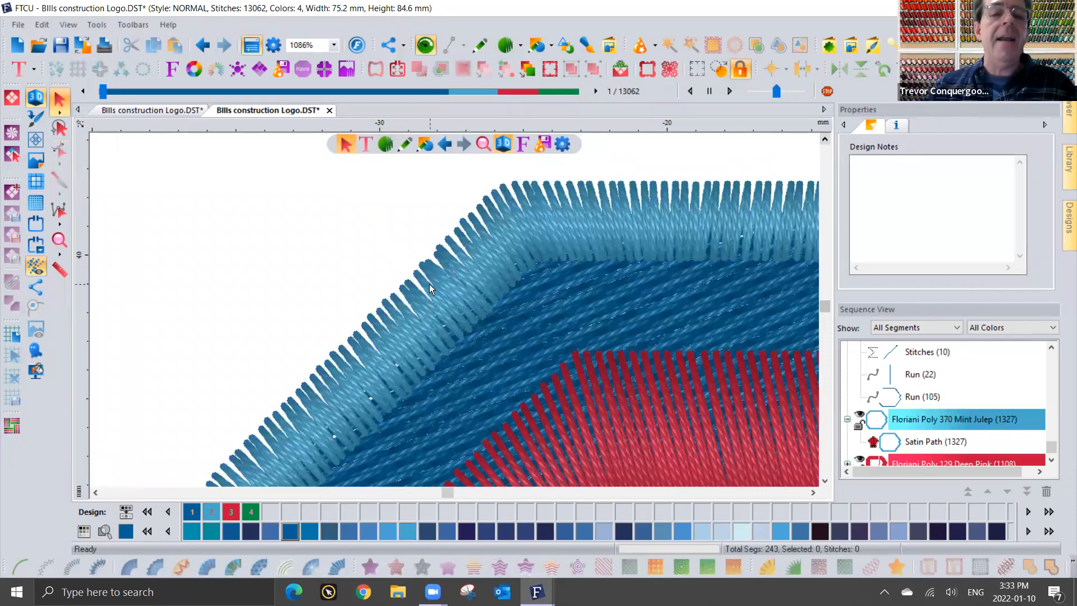
{"action": "scroll", "coordinate": [429, 284], "scroll_direction": "down", "scroll_amount": 1}
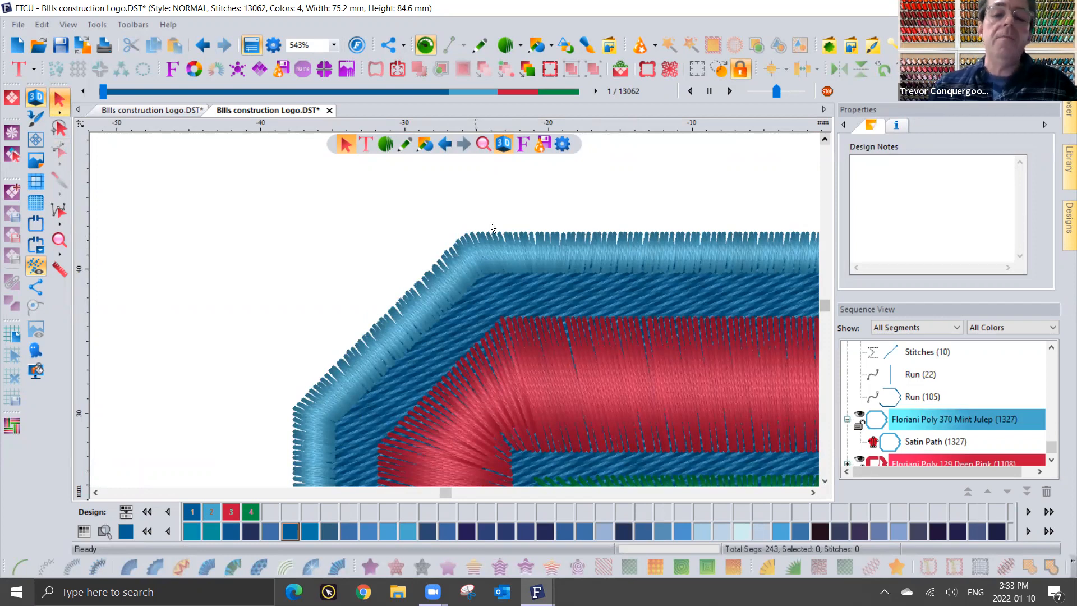
Check the repaired satin border by selecting it, deselect it, and view the whole emblem.
{"action": "left_click", "coordinate": [596, 234]}
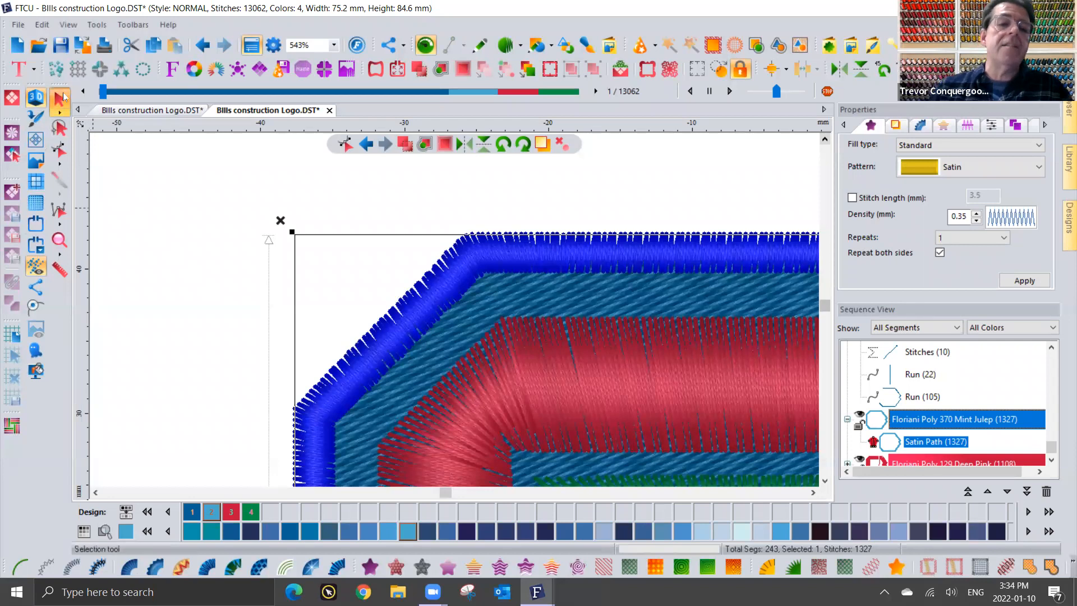
{"action": "left_click", "coordinate": [362, 189]}
{"action": "scroll", "coordinate": [372, 201], "scroll_direction": "down", "scroll_amount": 1}
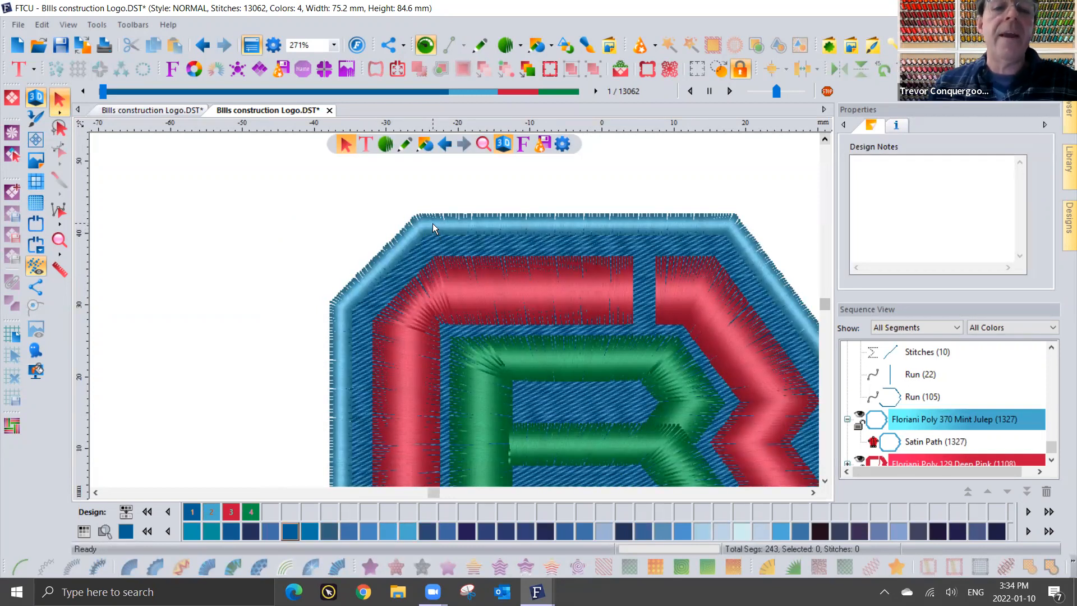
{"action": "scroll", "coordinate": [433, 224], "scroll_direction": "down", "scroll_amount": 1}
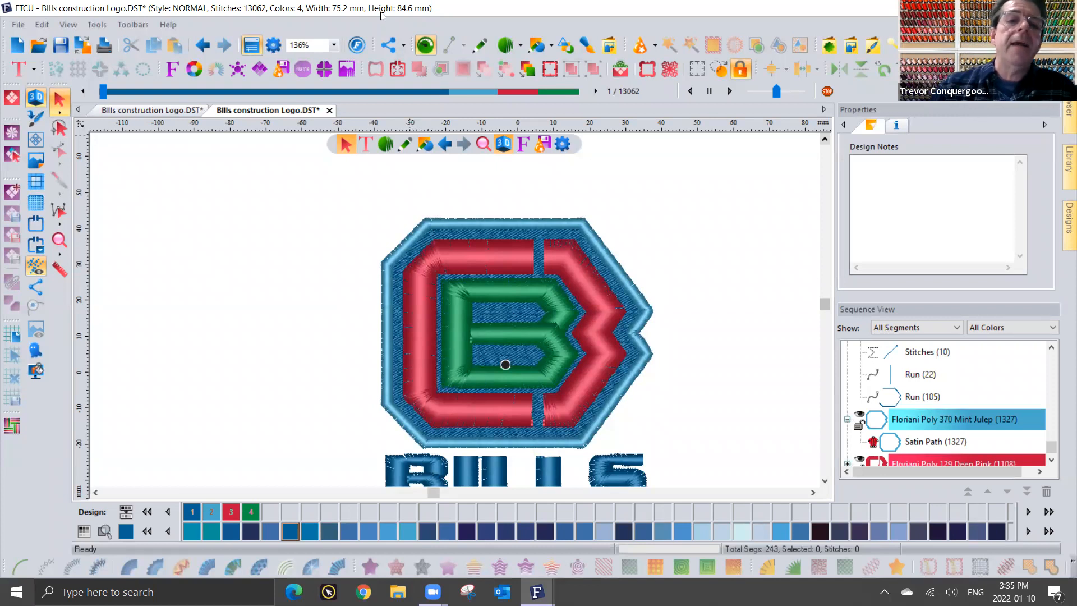
Open another copy of BIlls construction Logo.DST from the Desktop without converting it to outlines.
{"action": "left_click", "coordinate": [40, 46]}
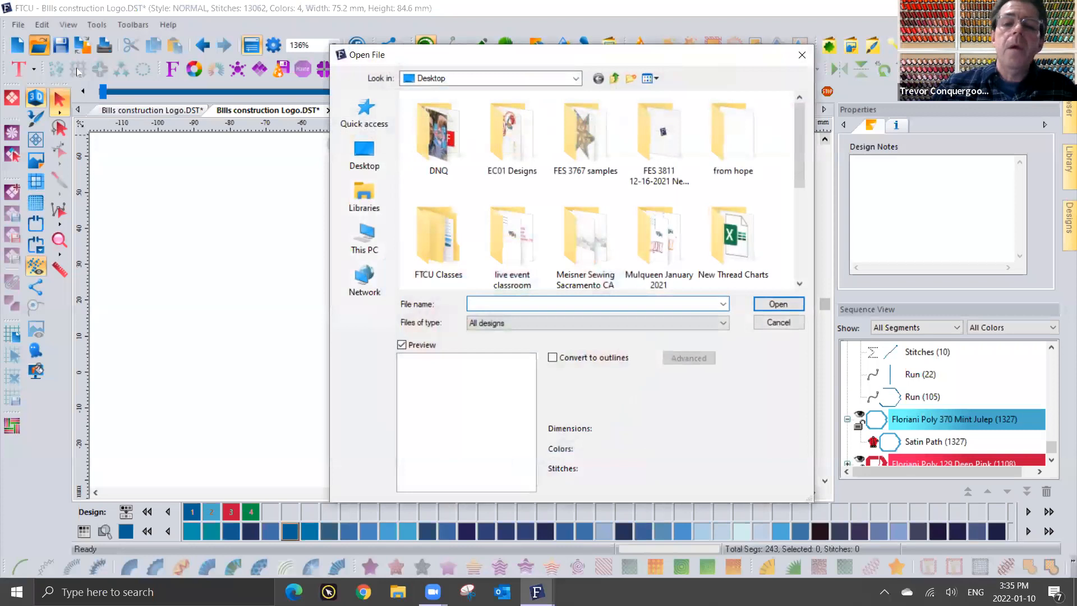
{"action": "scroll", "coordinate": [674, 197], "scroll_direction": "down", "scroll_amount": 3}
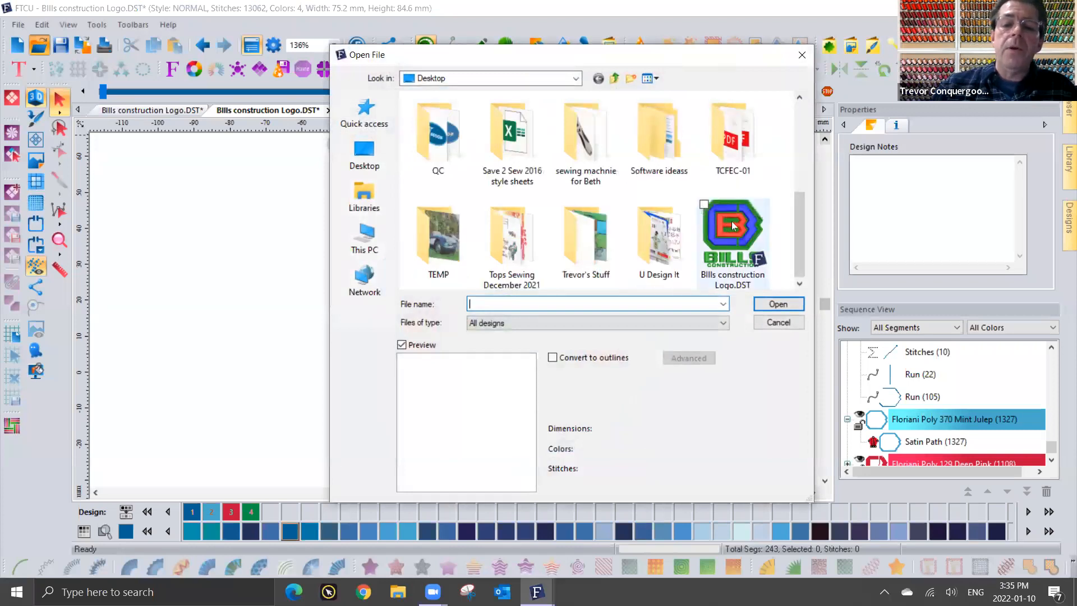
{"action": "left_click", "coordinate": [731, 221]}
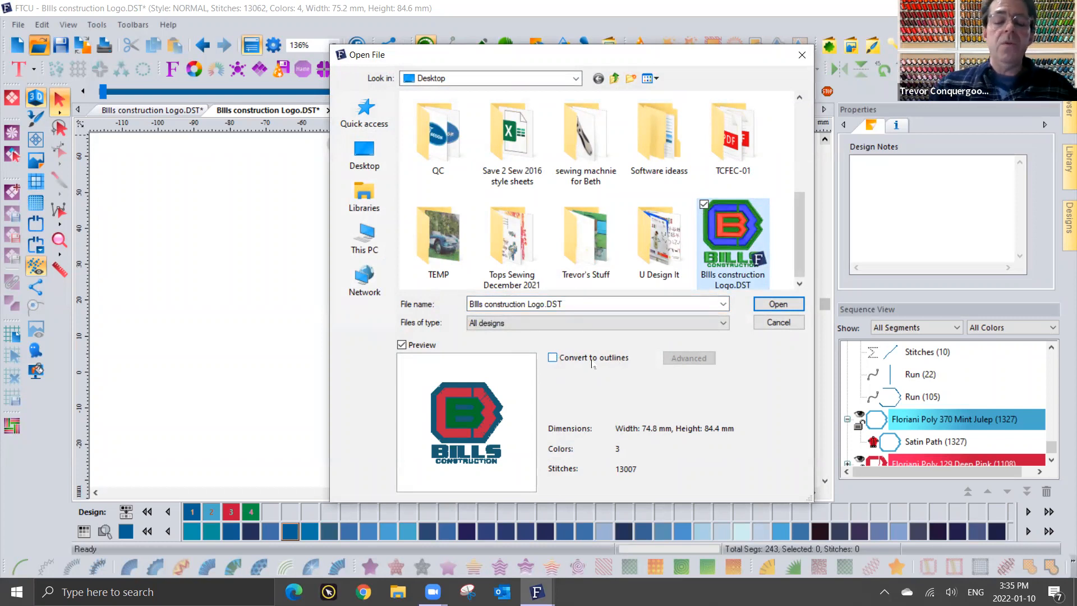
{"action": "left_click", "coordinate": [779, 305]}
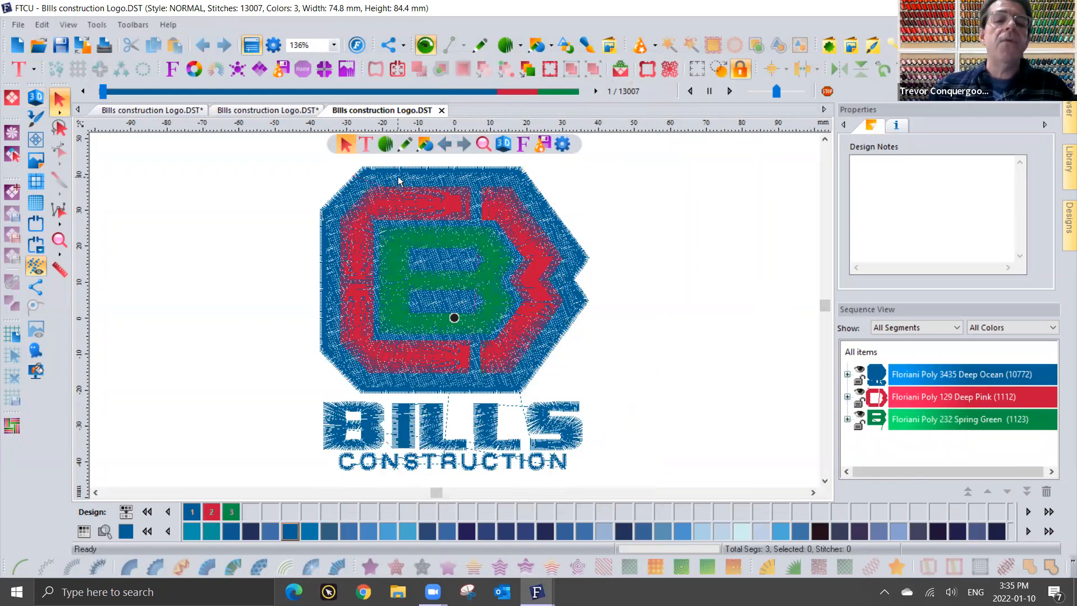
Recolor the logo's Deep Ocean stitches to Floriani Poly 220 Wintergreen and deselect them.
{"action": "left_click", "coordinate": [906, 375]}
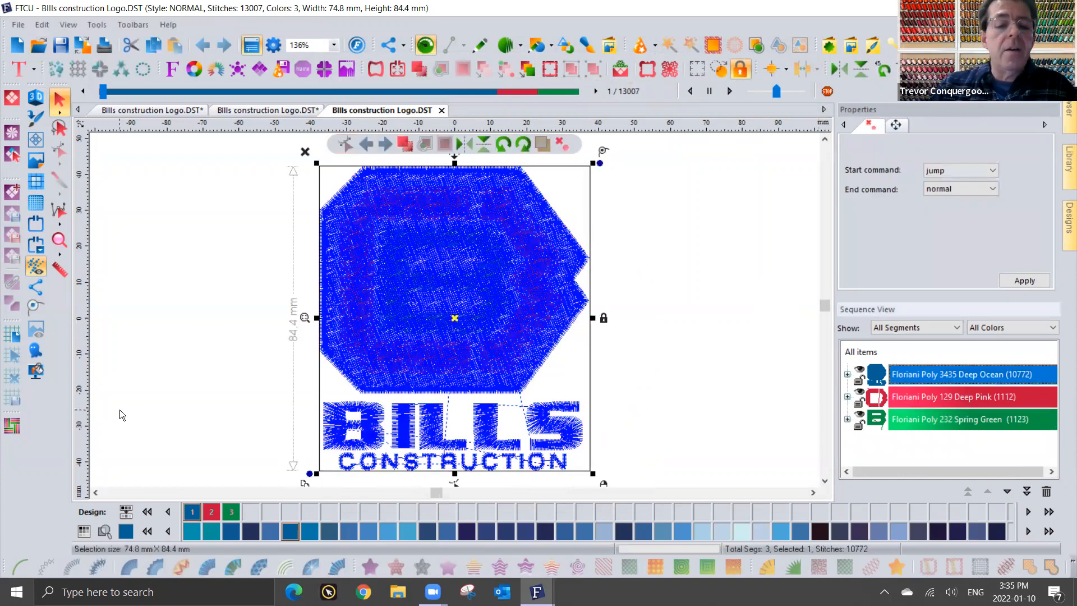
{"action": "left_click", "coordinate": [147, 532]}
{"action": "left_click", "coordinate": [192, 531]}
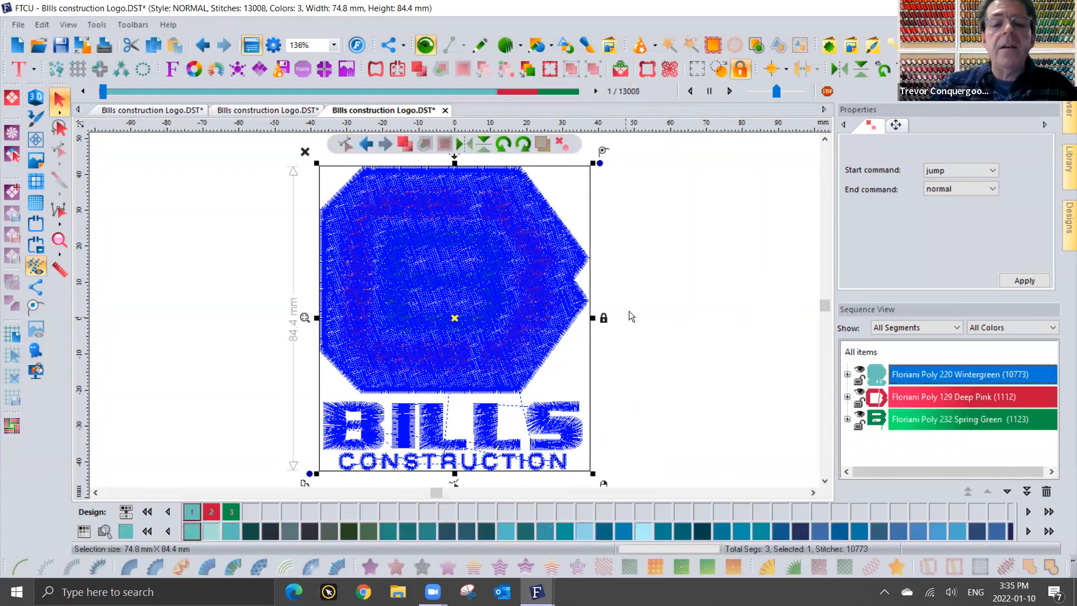
{"action": "left_click", "coordinate": [642, 287]}
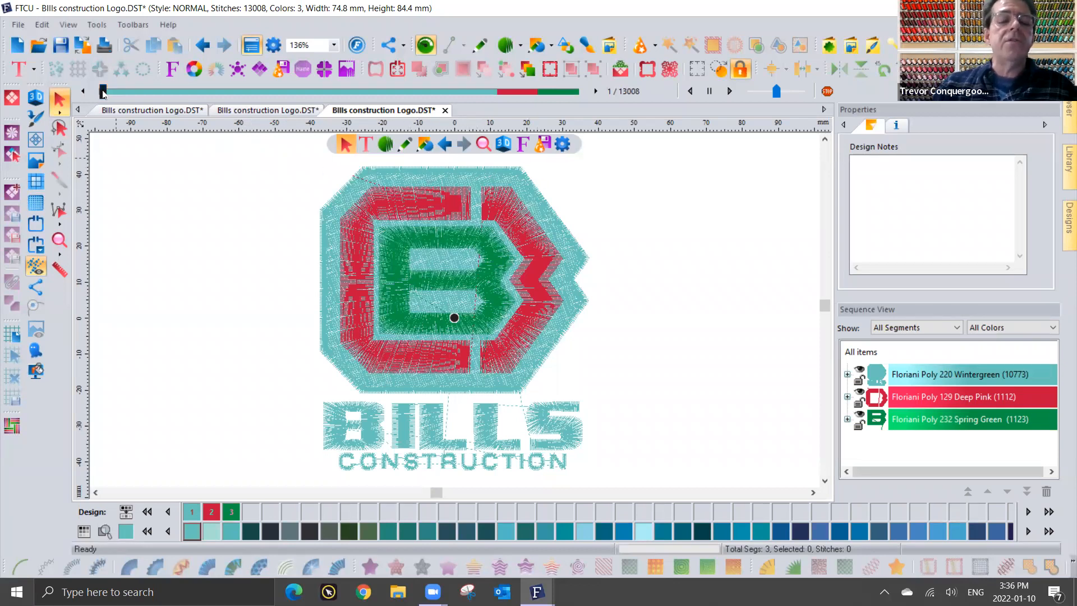
Advance the stitch simulation to stitch 9390, where the emblem's border starts, and delete that stitch to split the Wintergreen segment.
{"action": "left_click_drag", "start_coordinate": [102, 93], "coordinate": [348, 96]}
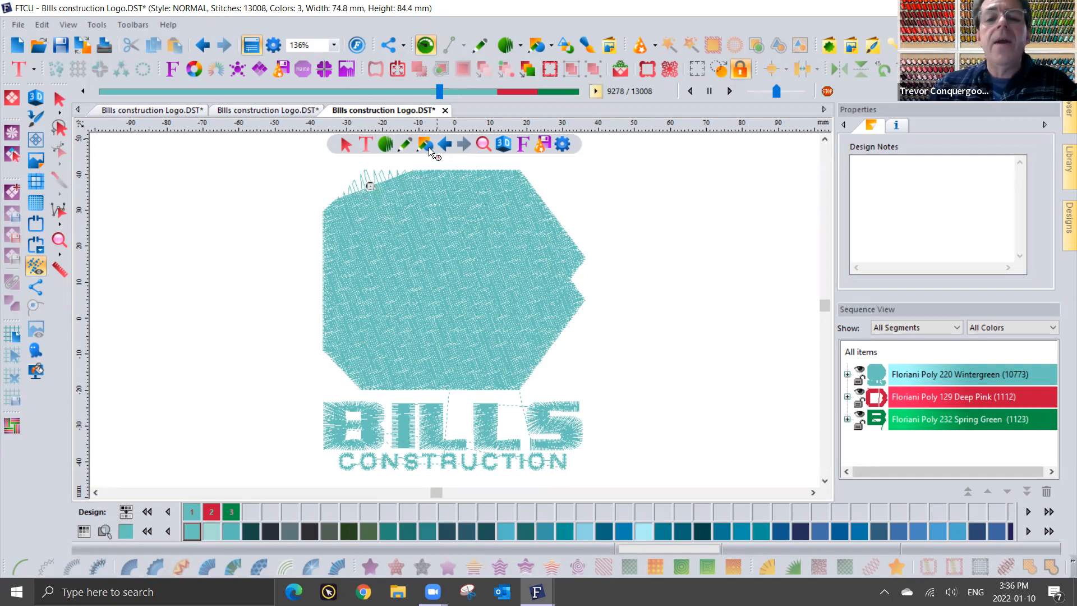
{"action": "left_click", "coordinate": [596, 90]}
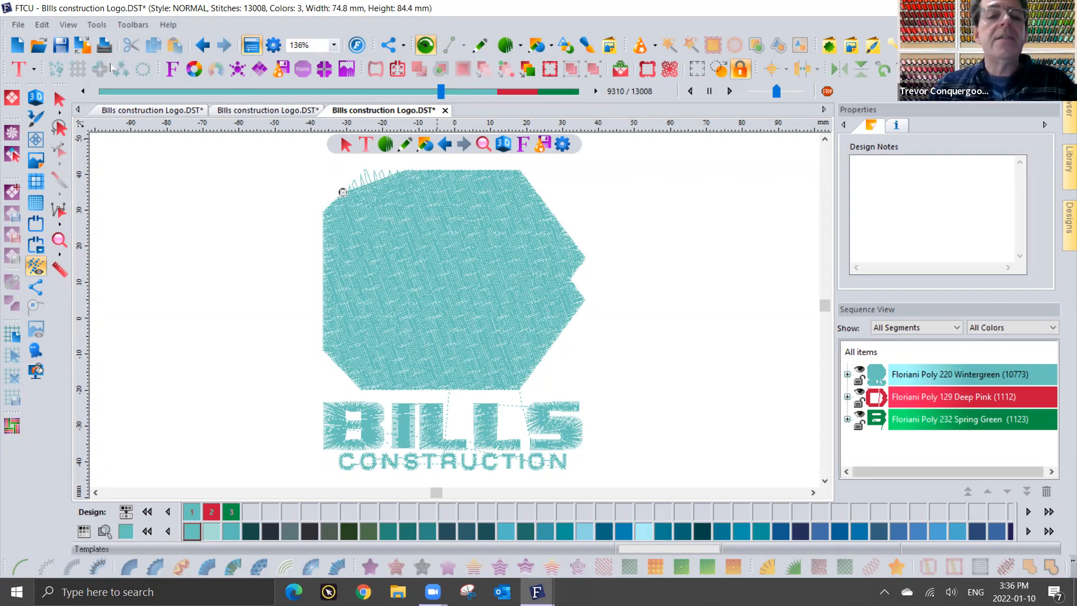
{"action": "left_click", "coordinate": [596, 90]}
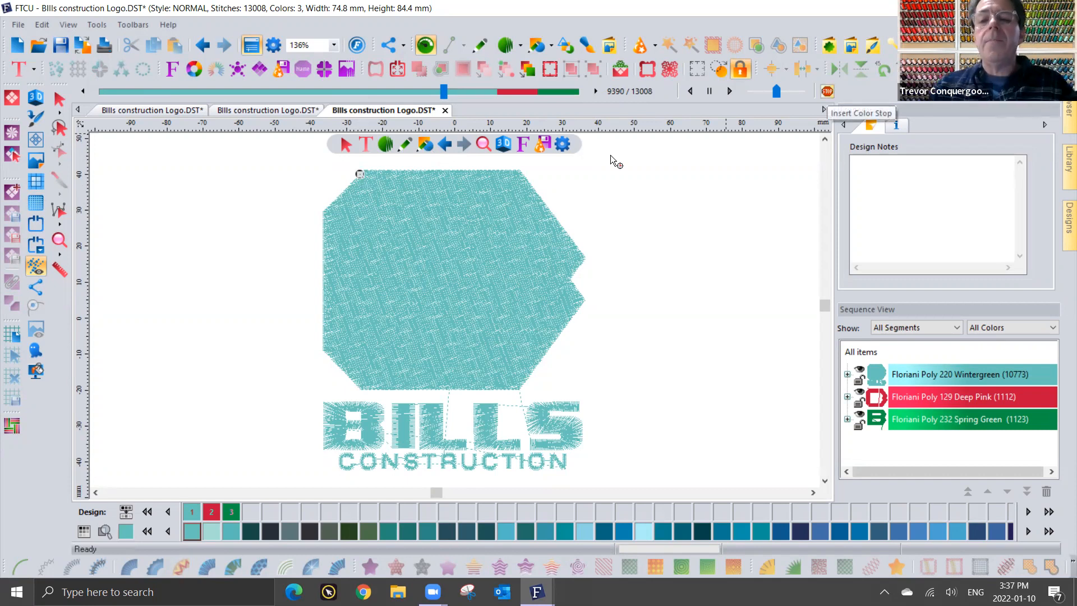
{"action": "key", "text": "Delete"}
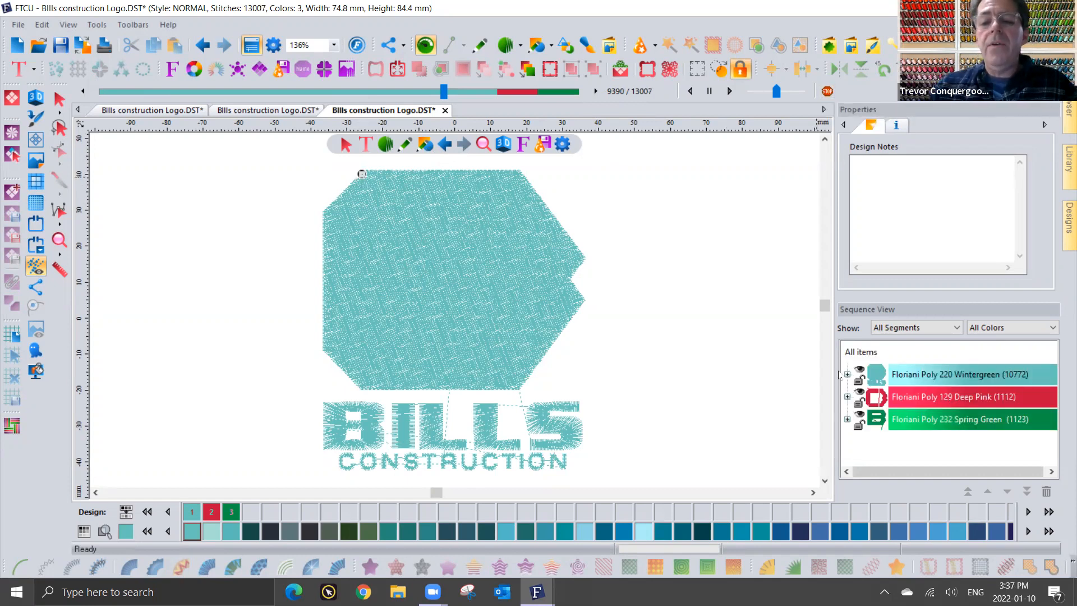
Recolor the separated border stitches around the emblem to Floriani Poly 373 California Blue and deselect them.
{"action": "left_click", "coordinate": [848, 374]}
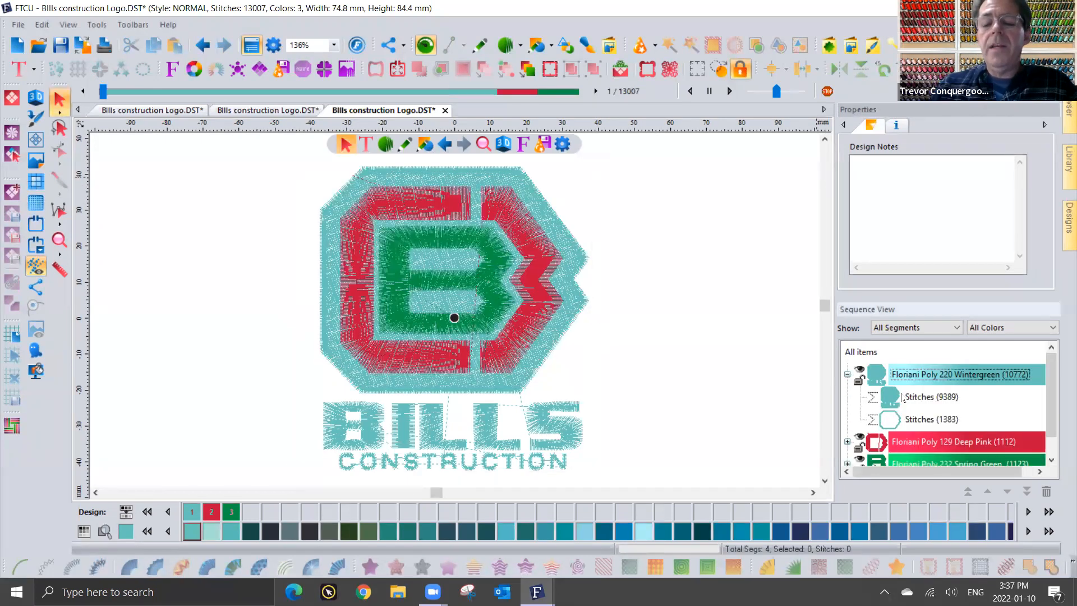
{"action": "left_click", "coordinate": [923, 421]}
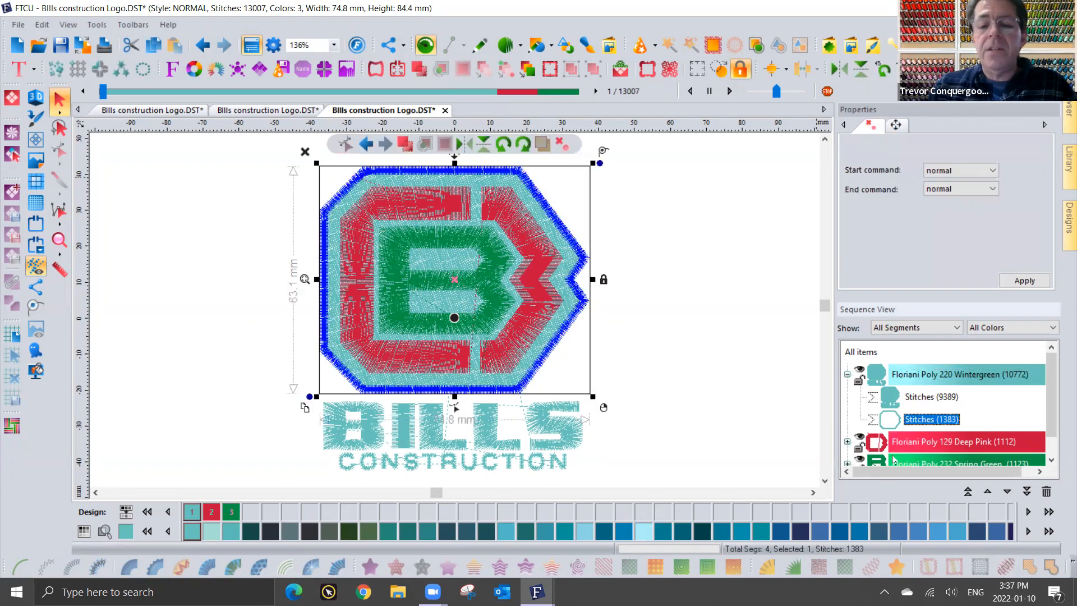
{"action": "left_click", "coordinate": [901, 531]}
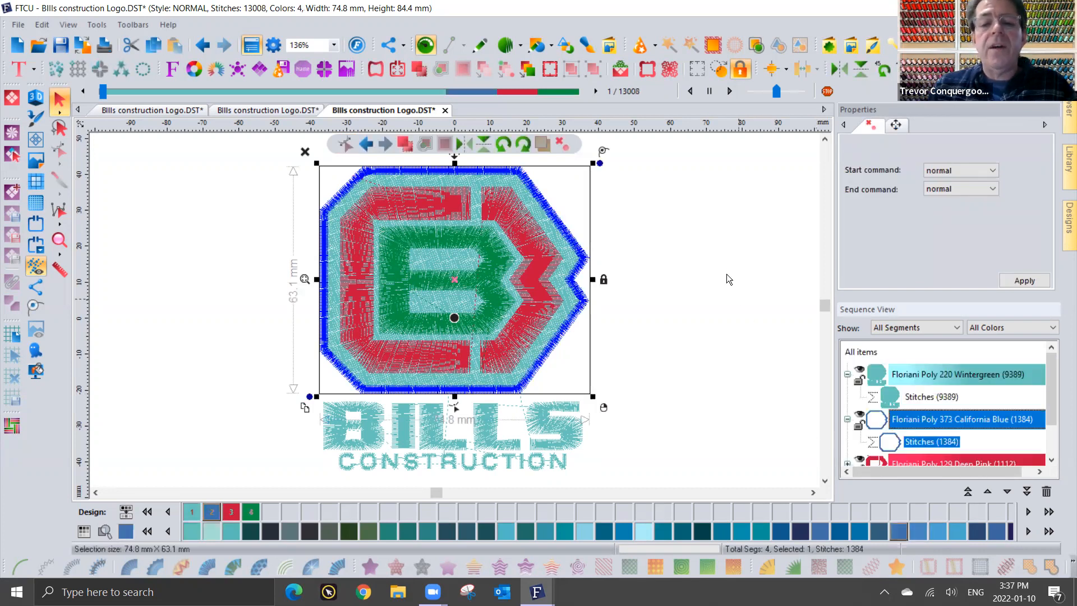
{"action": "left_click", "coordinate": [717, 263]}
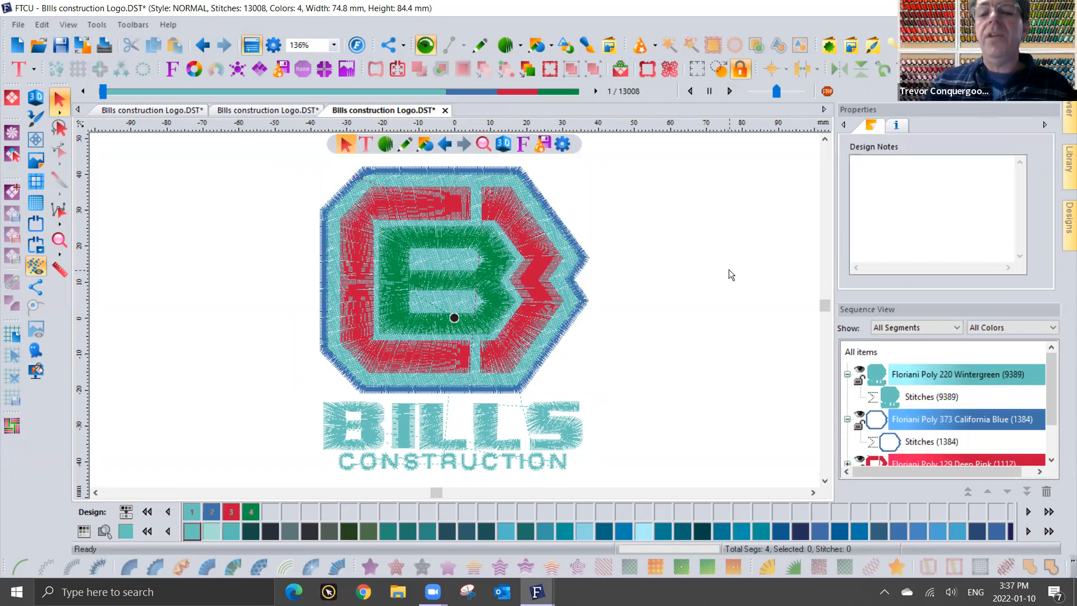